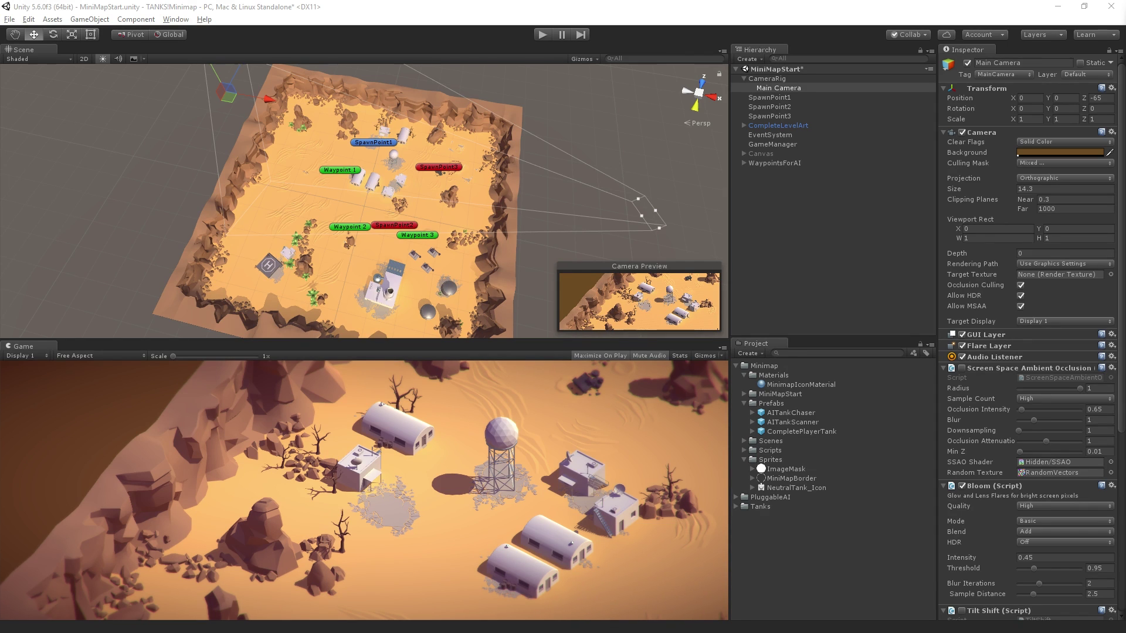
# Activate the disabled Canvas object and expand it to show its children in the hierarchy.
pyautogui.click(793, 154)
pyautogui.click(968, 62)
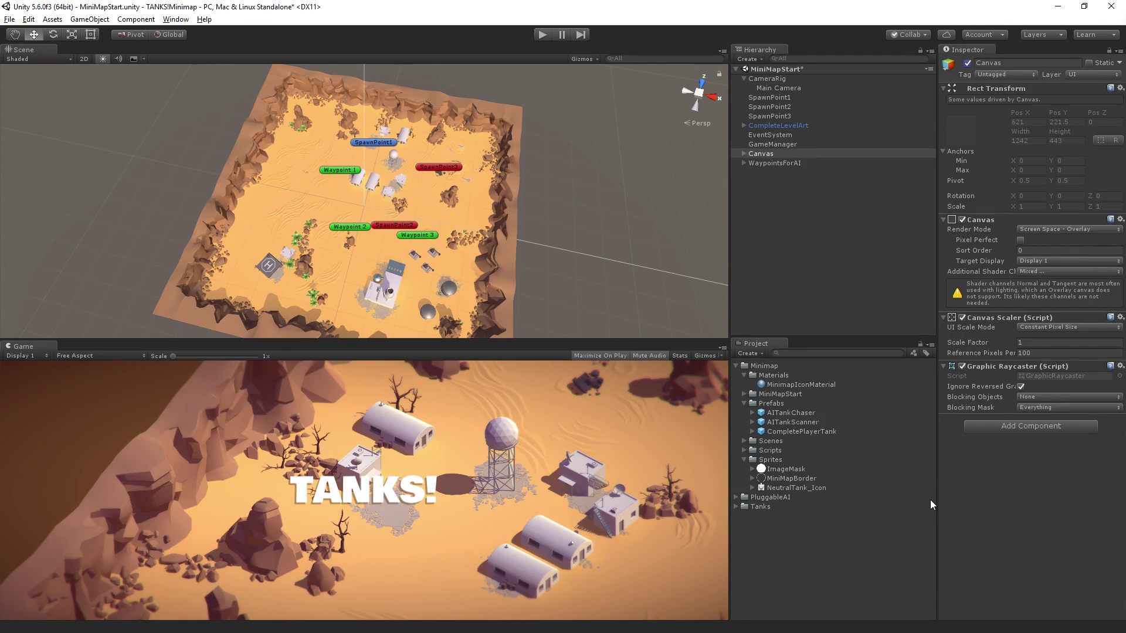
pyautogui.click(745, 154)
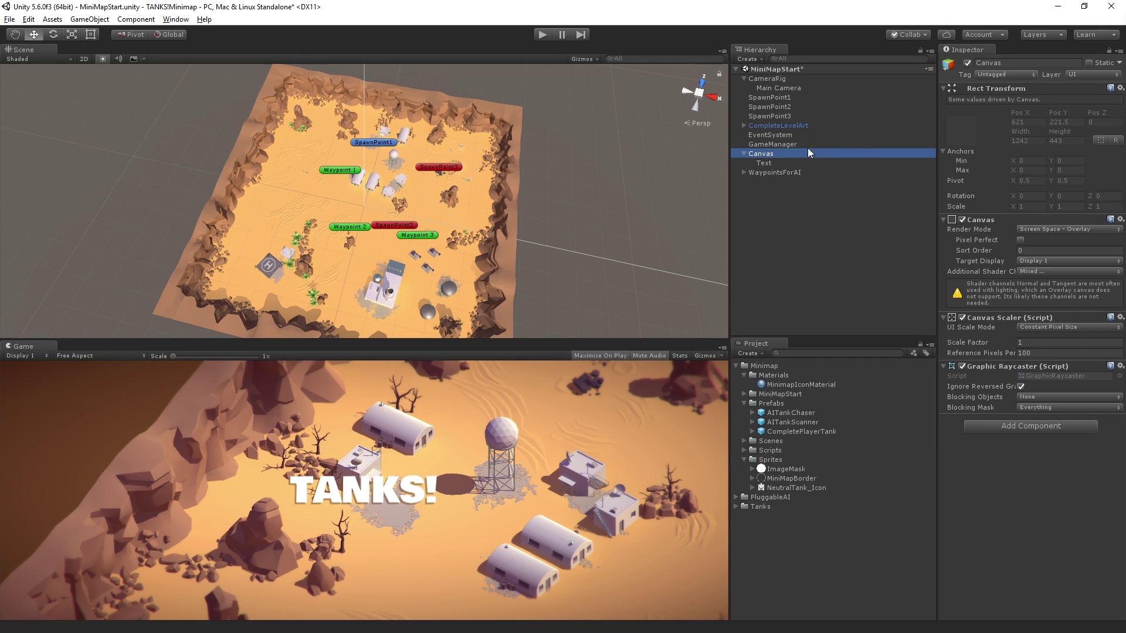
# Create an empty child object under Canvas and name it Minimap.
pyautogui.rightClick(776, 150)
pyautogui.click(864, 248)
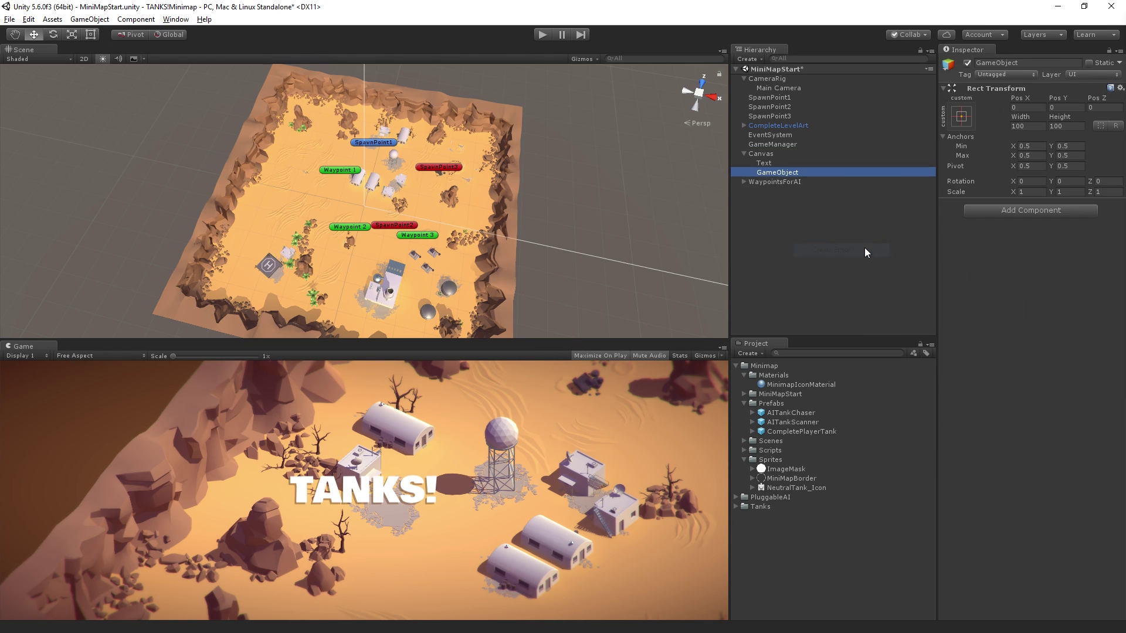
pyautogui.click(808, 172)
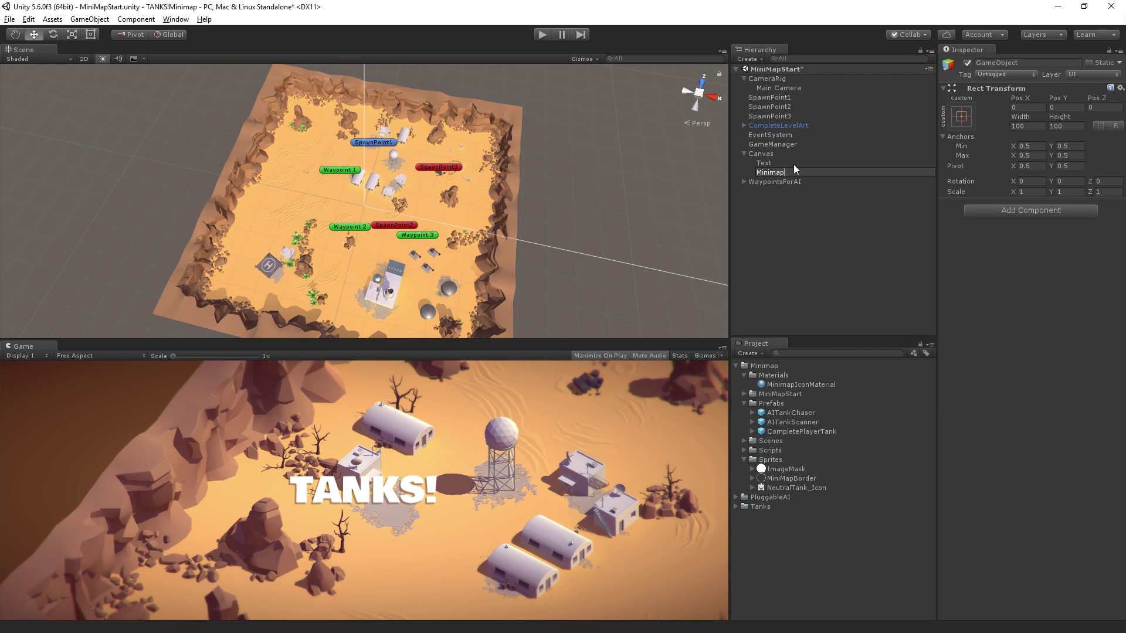
pyautogui.press('Return')
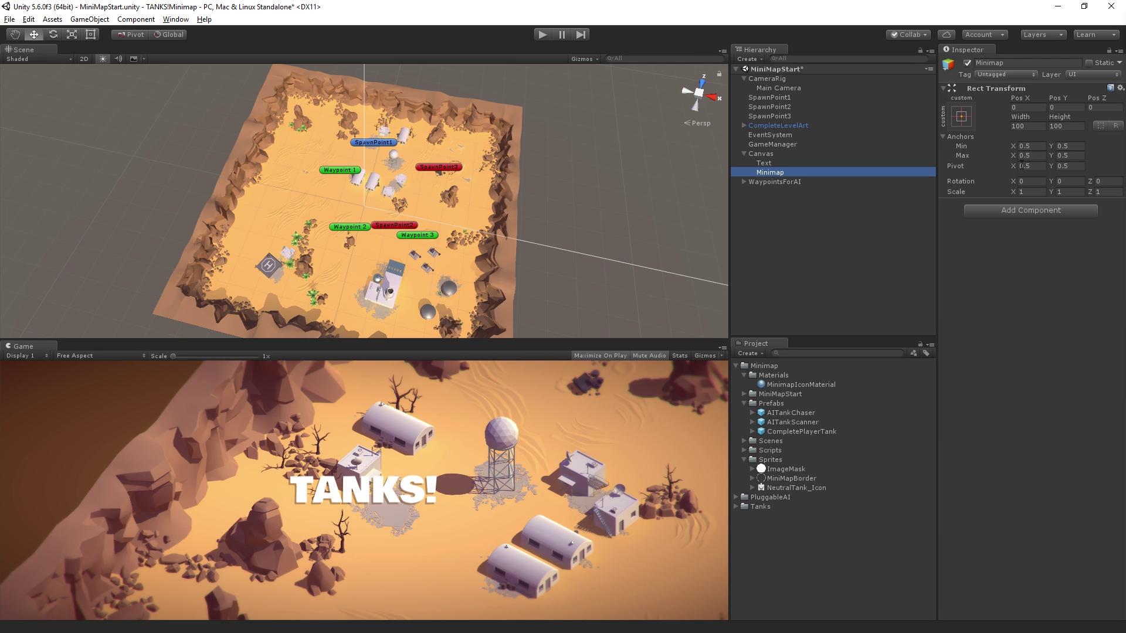
# Switch the Scene view to 2D framed on the Minimap object and set the Game view aspect ratio to 16:9.
pyautogui.click(84, 59)
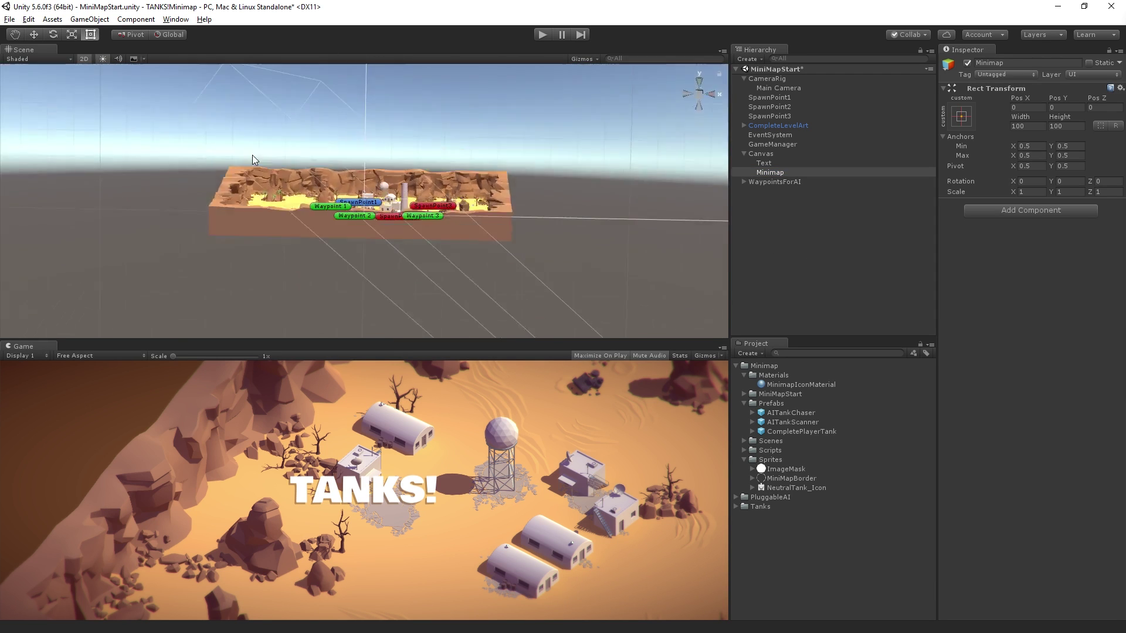
pyautogui.press('f')
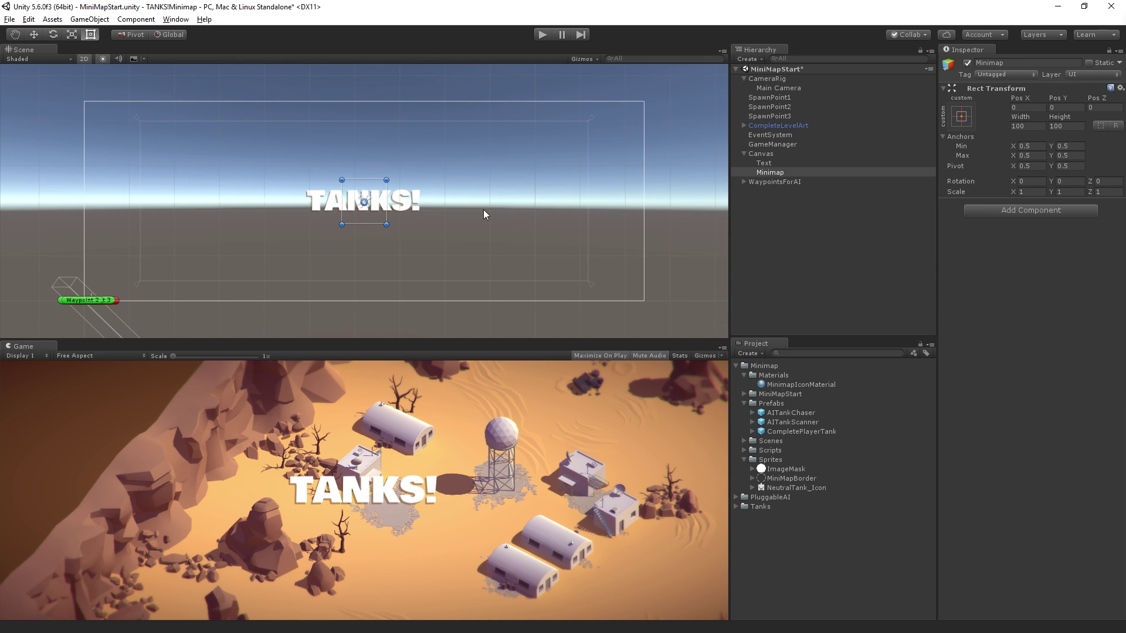
pyautogui.click(82, 357)
pyautogui.click(100, 416)
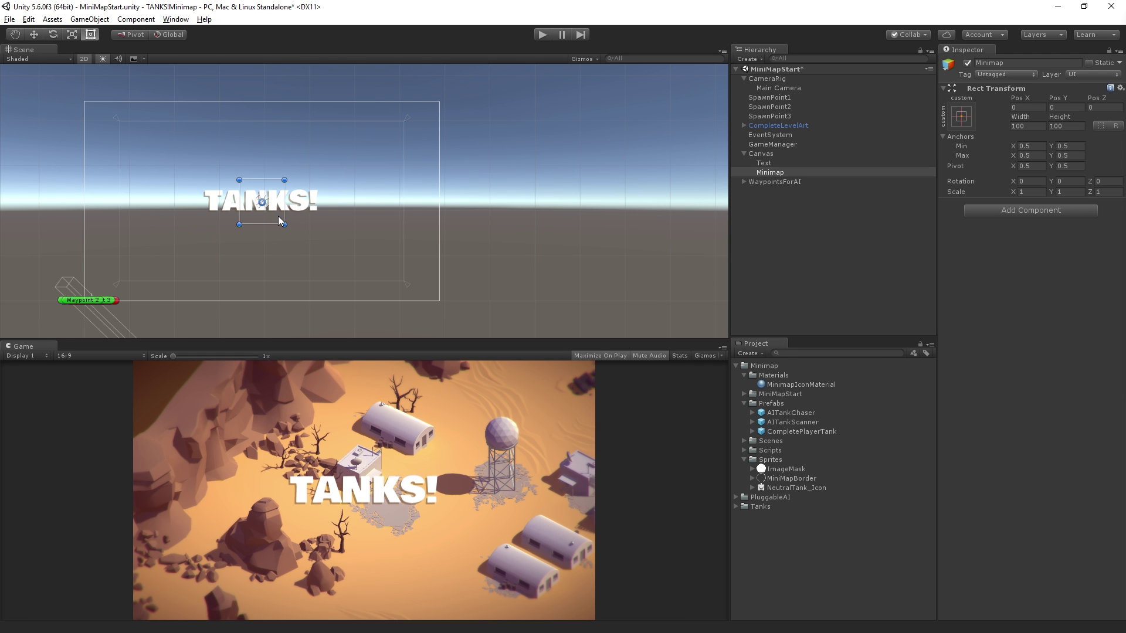
pyautogui.moveTo(487, 220); pyautogui.dragTo(651, 222, button='middle')
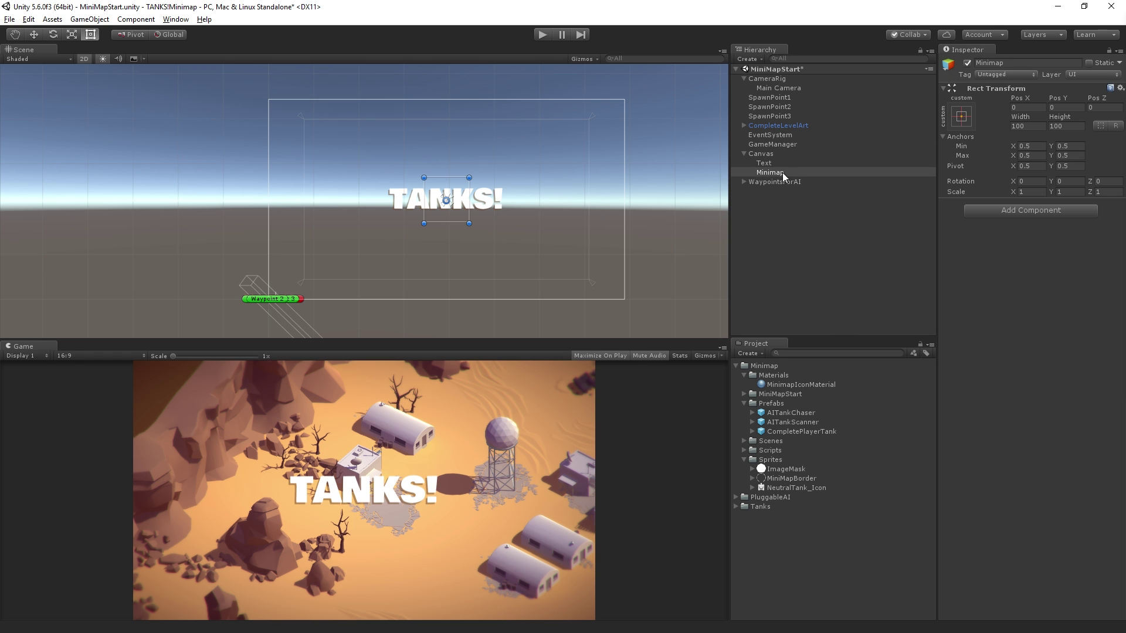
# Anchor the Minimap object to stretch in both directions, also setting its position so it fills the canvas.
pyautogui.click(962, 118)
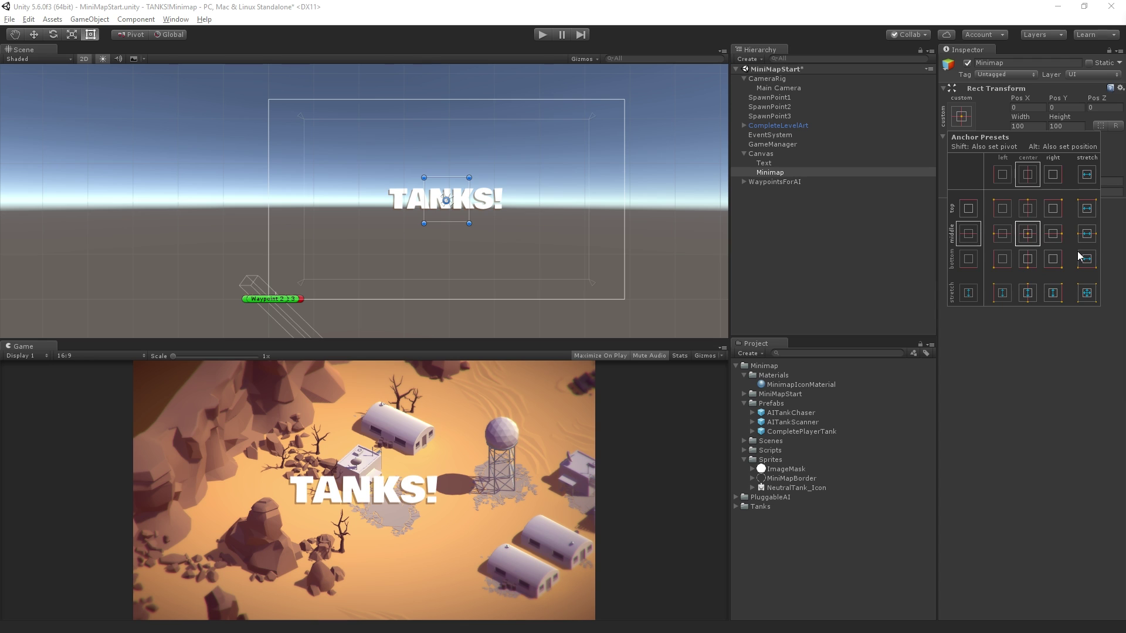
pyautogui.press('alt')
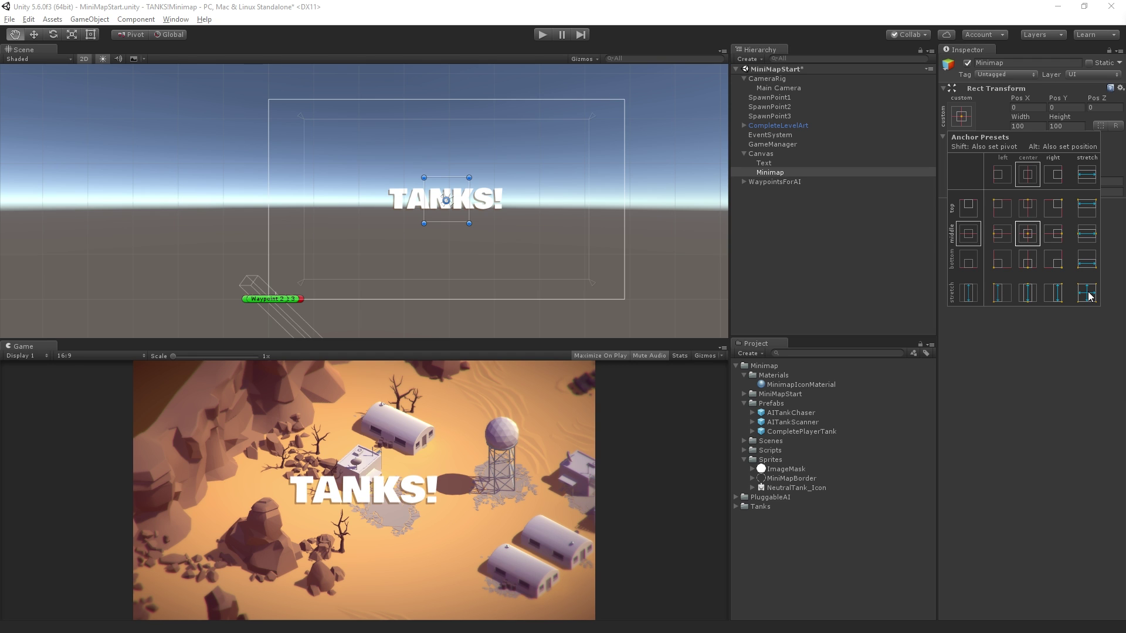
pyautogui.keyDown('alt'); pyautogui.click(1092, 296); pyautogui.keyUp('alt')
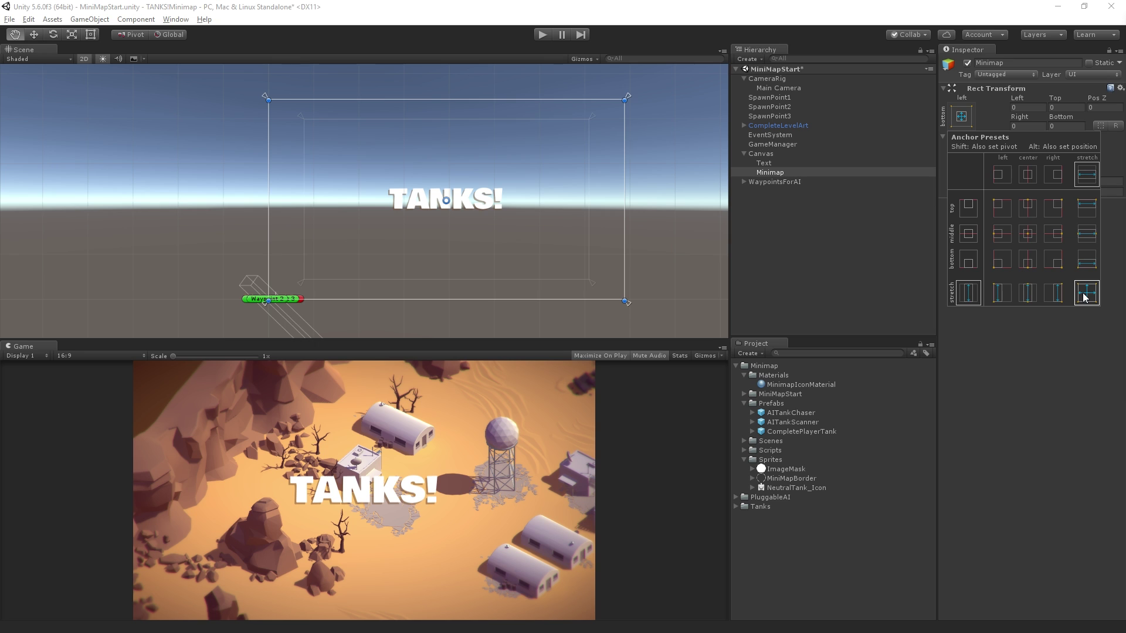
pyautogui.press('t')
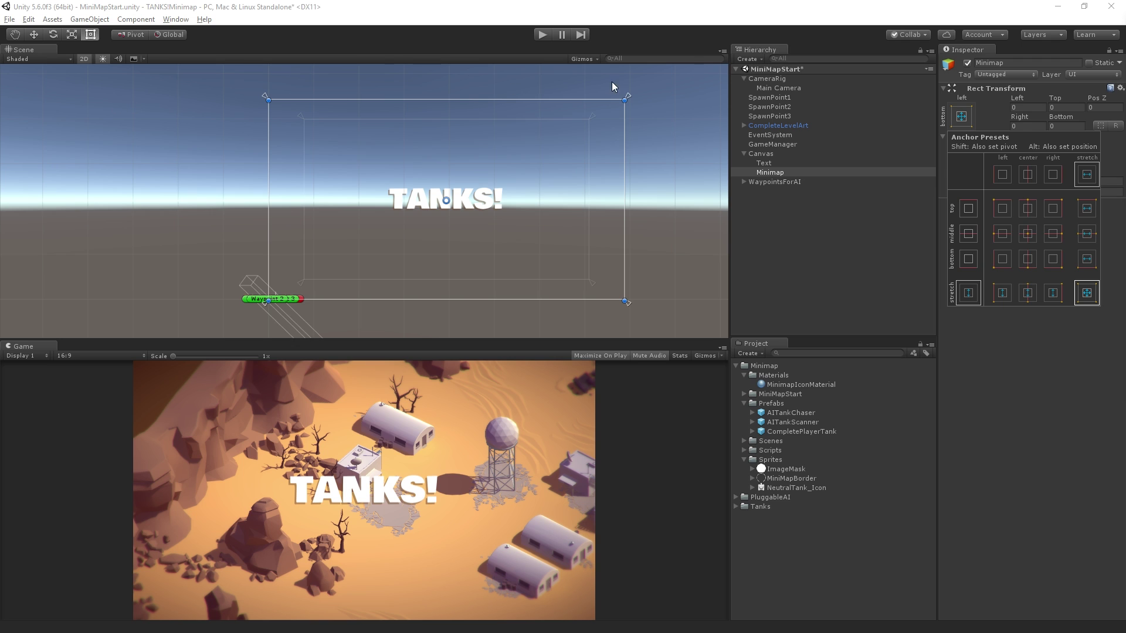
pyautogui.click(769, 173)
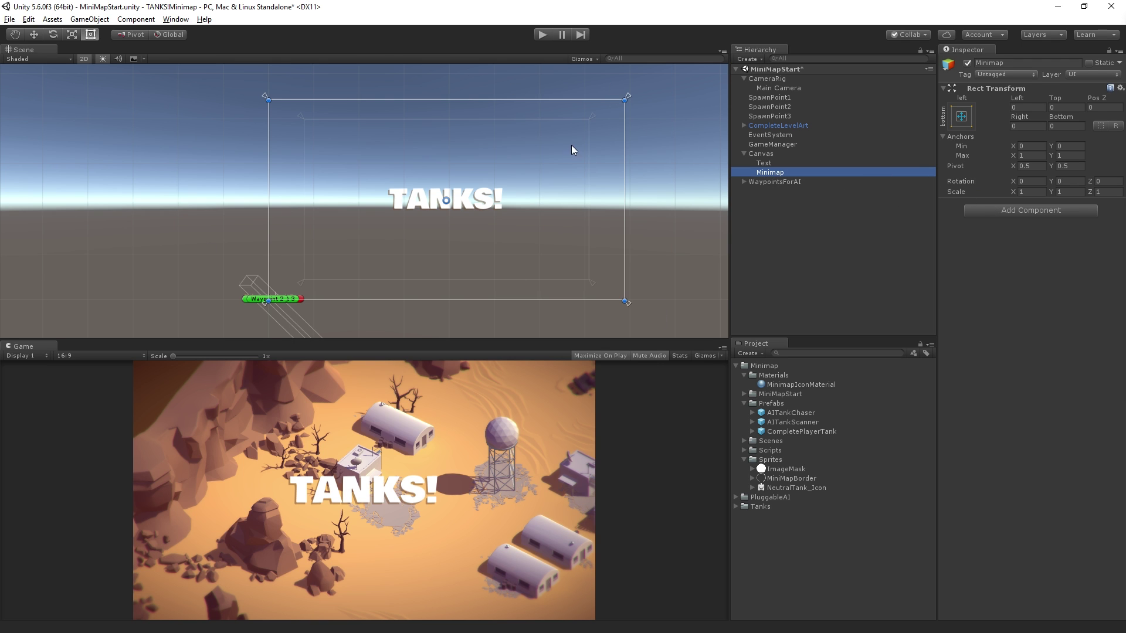
# Add a UI Raw Image as a child of the Minimap object.
pyautogui.rightClick(776, 173)
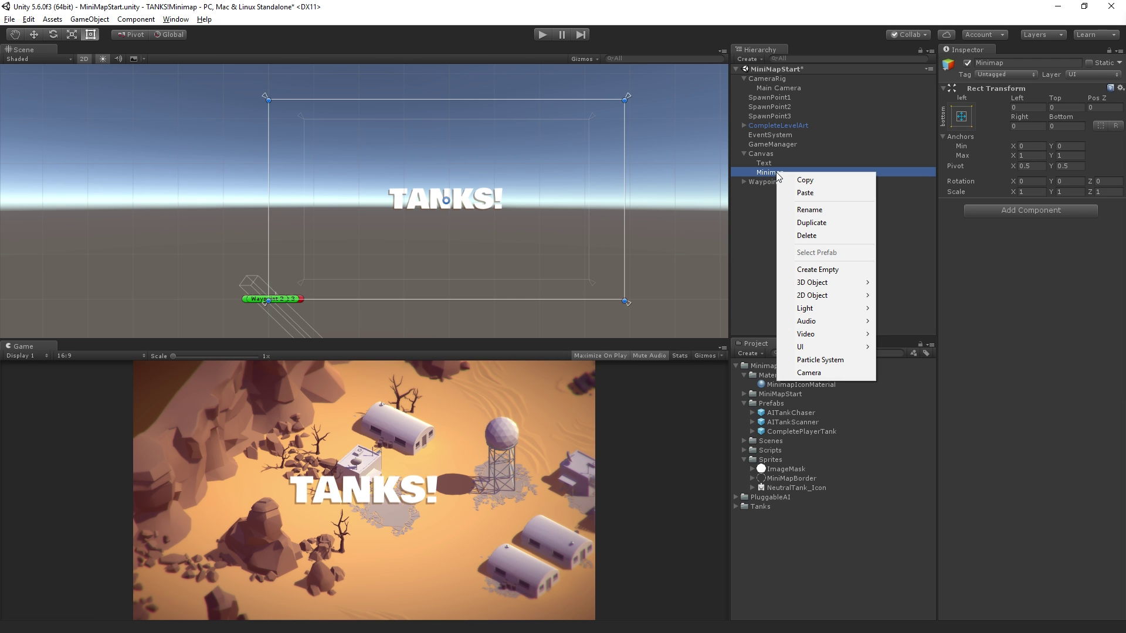
pyautogui.moveTo(845, 347)
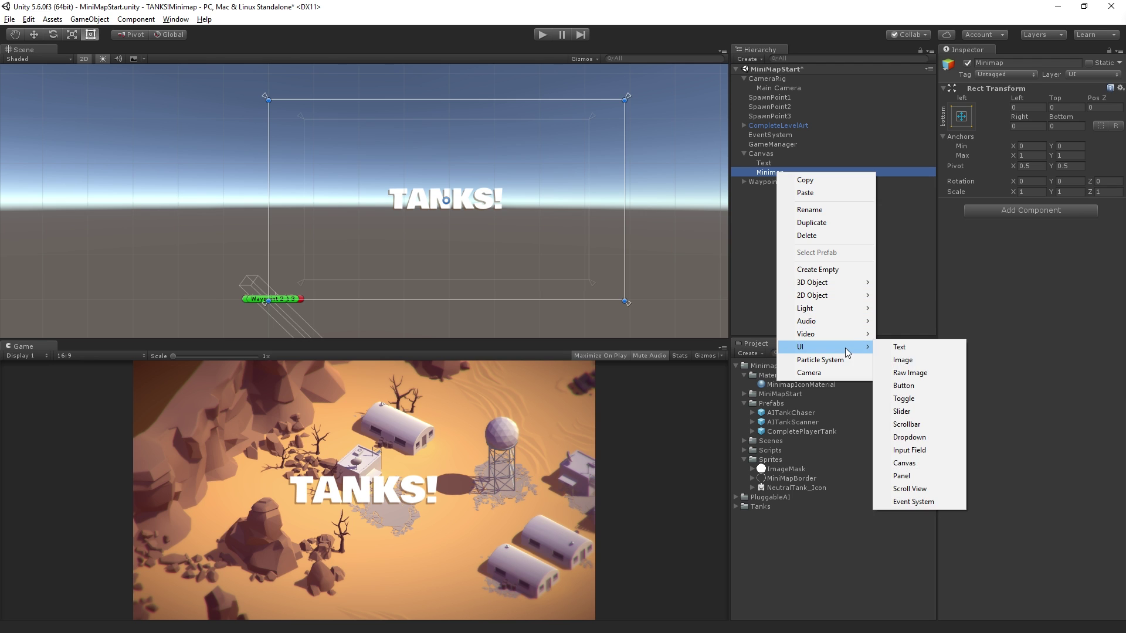
pyautogui.click(915, 373)
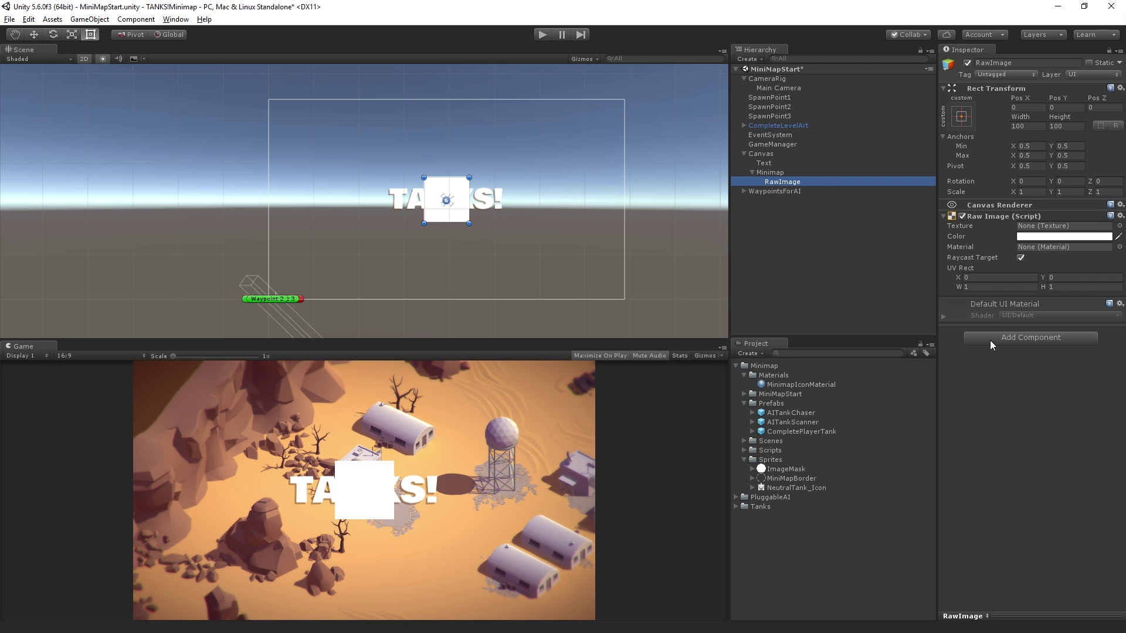
pyautogui.rightClick(801, 174)
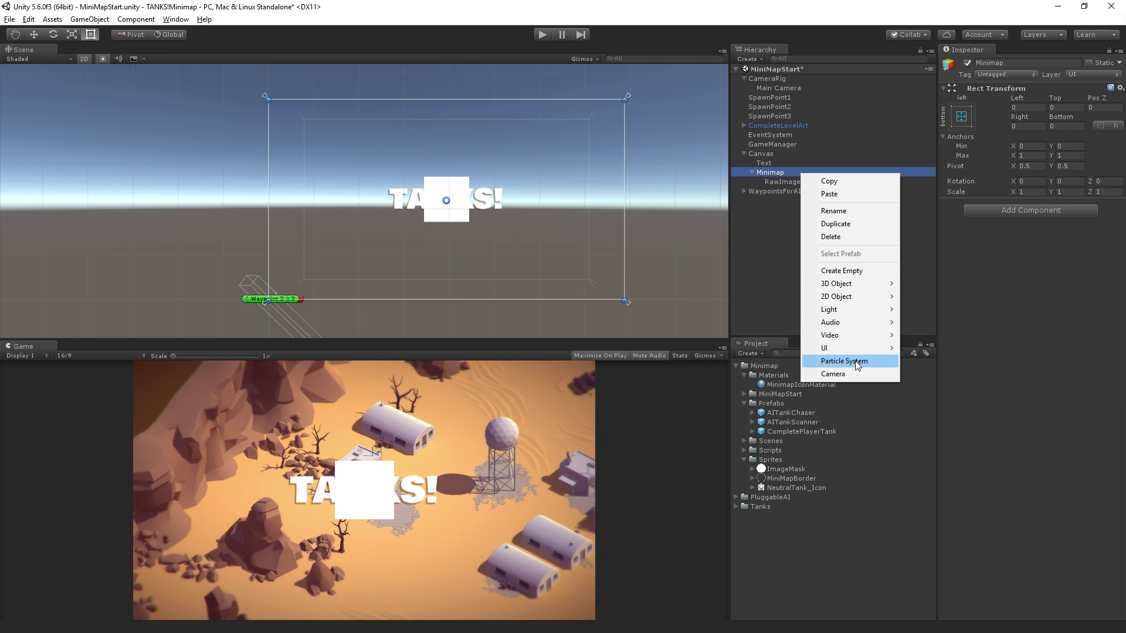
pyautogui.moveTo(858, 352)
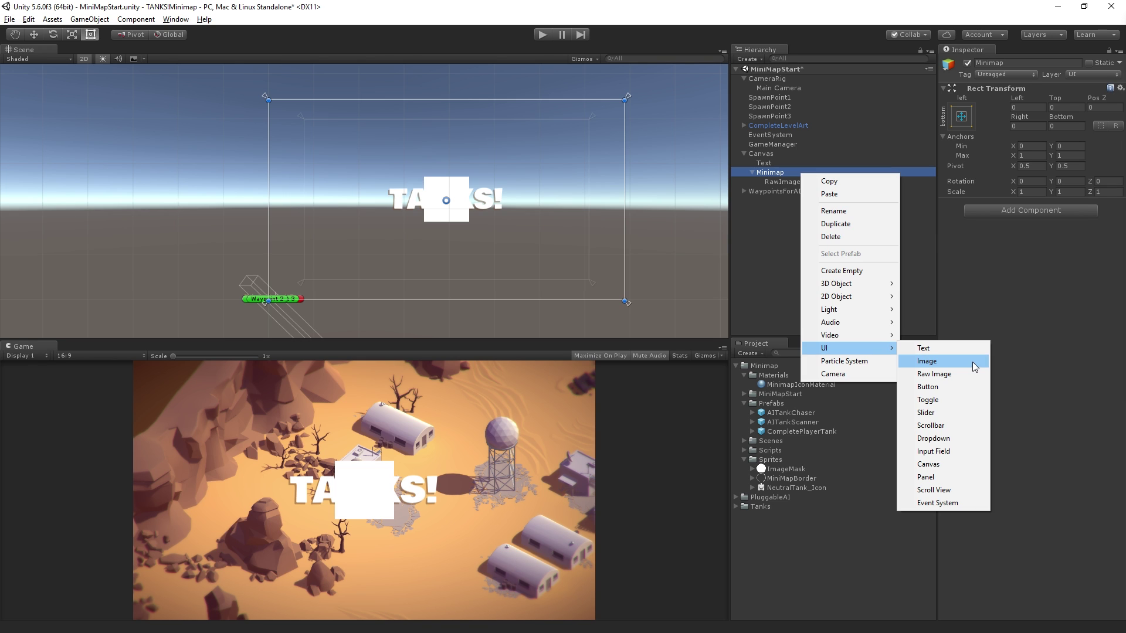
pyautogui.click(1058, 285)
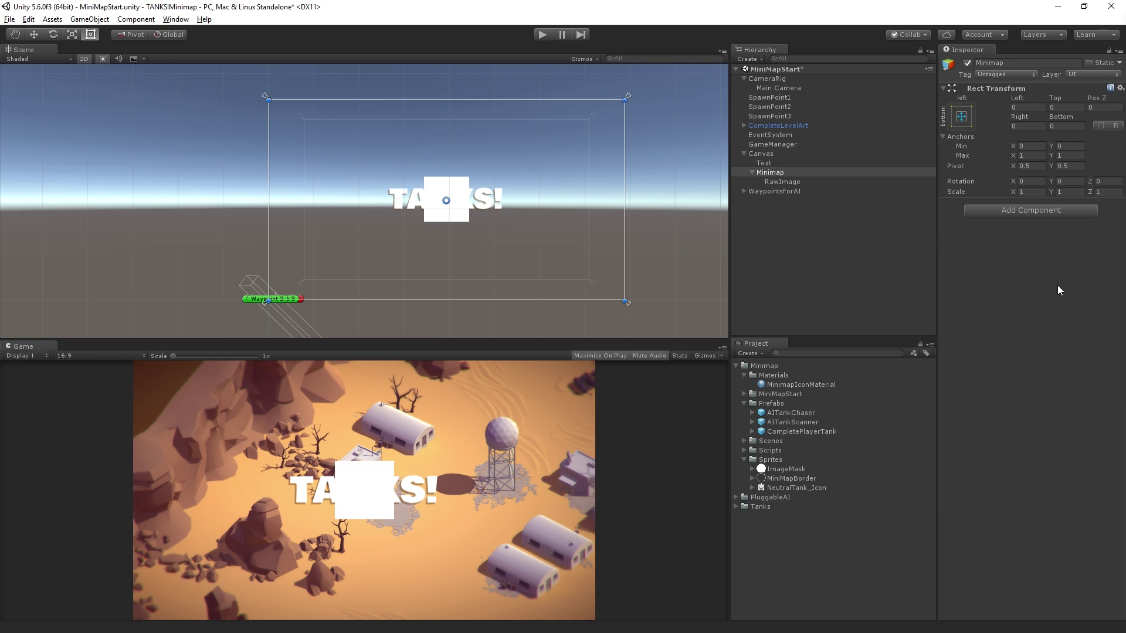
# Set the RawImage's width and height to 256 each.
pyautogui.click(783, 182)
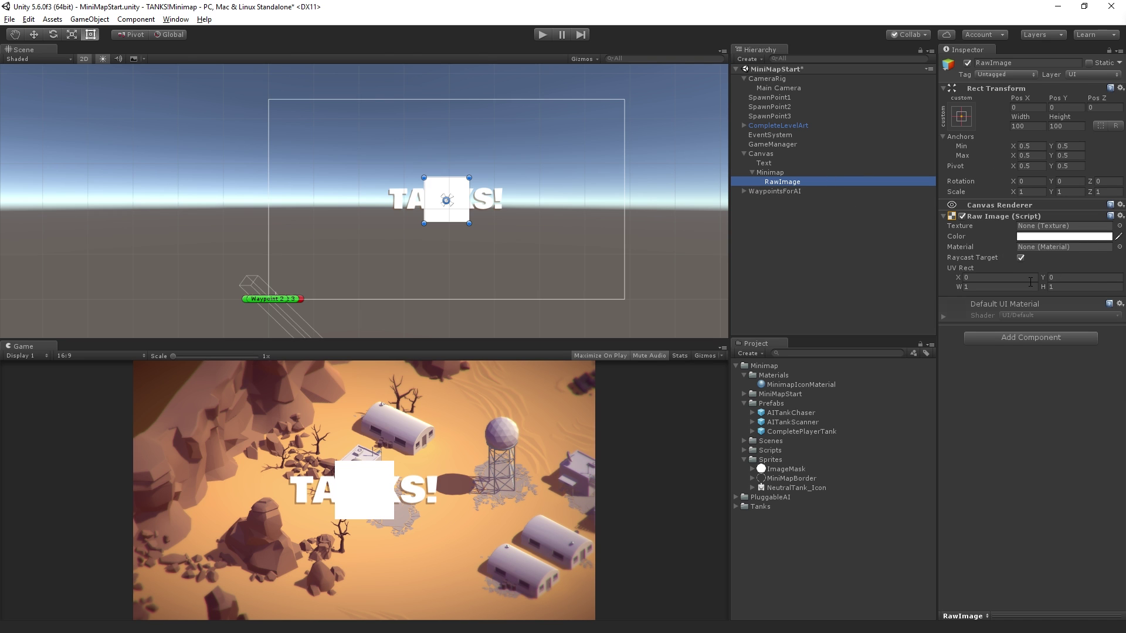
pyautogui.click(1027, 126)
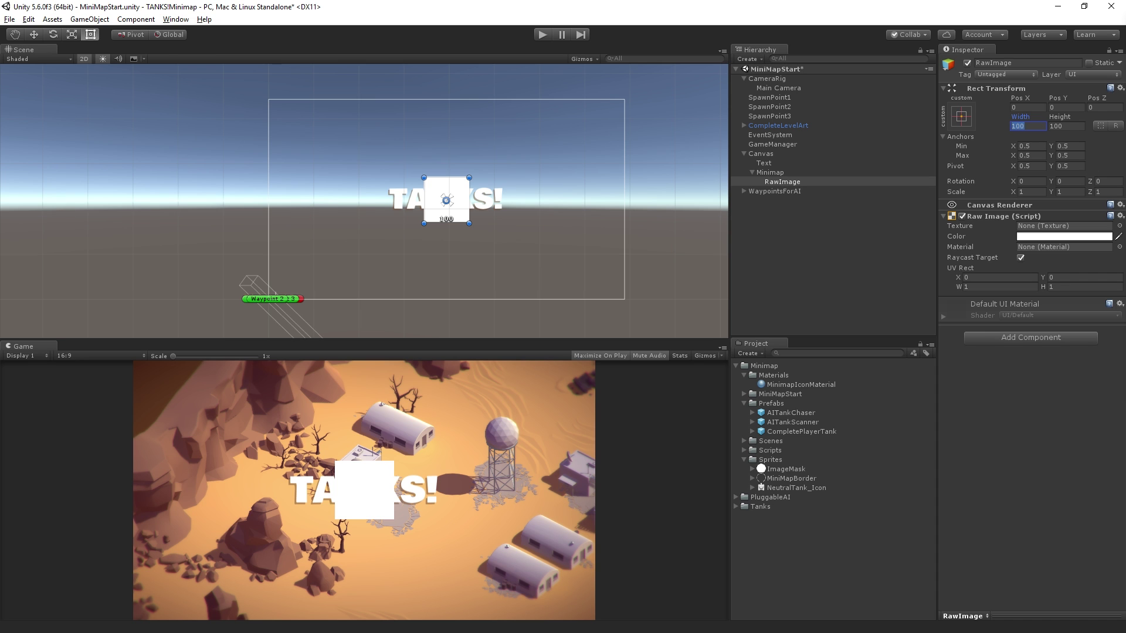
pyautogui.write('256')
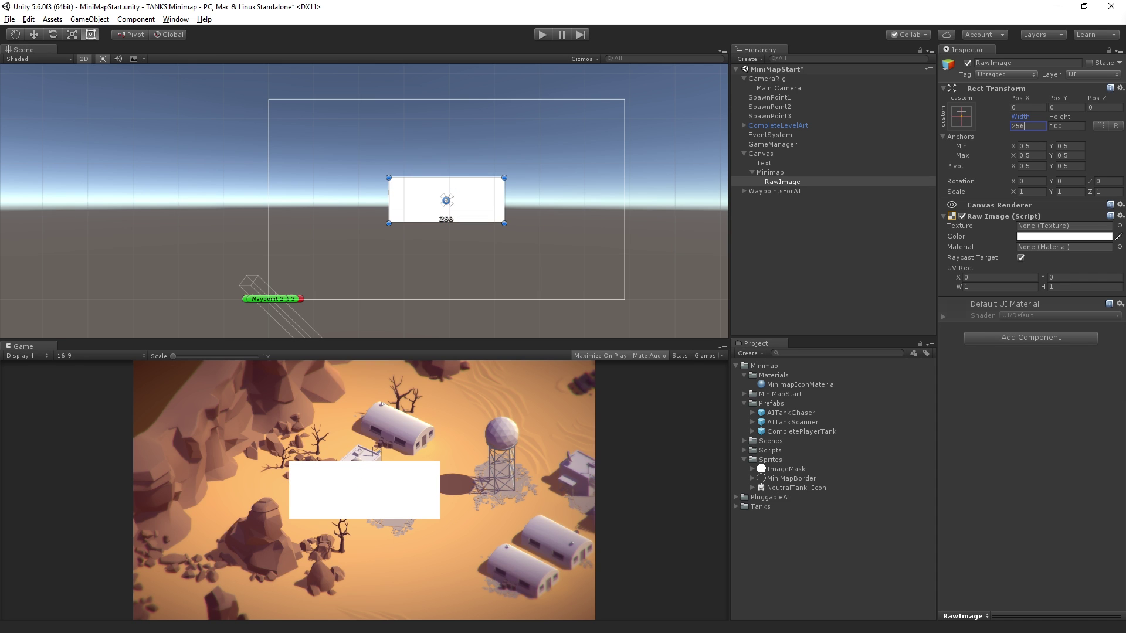
pyautogui.press('Tab')
pyautogui.write('256')
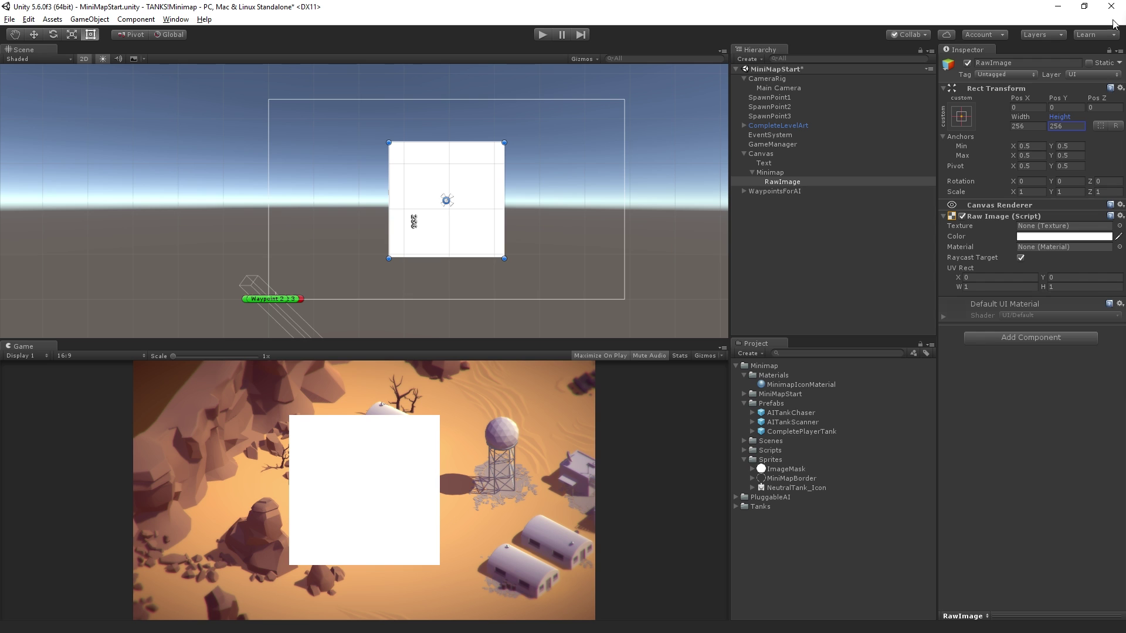
# Anchor the RawImage to the bottom-right corner of its parent, also moving its position there.
pyautogui.click(962, 115)
pyautogui.press('alt')
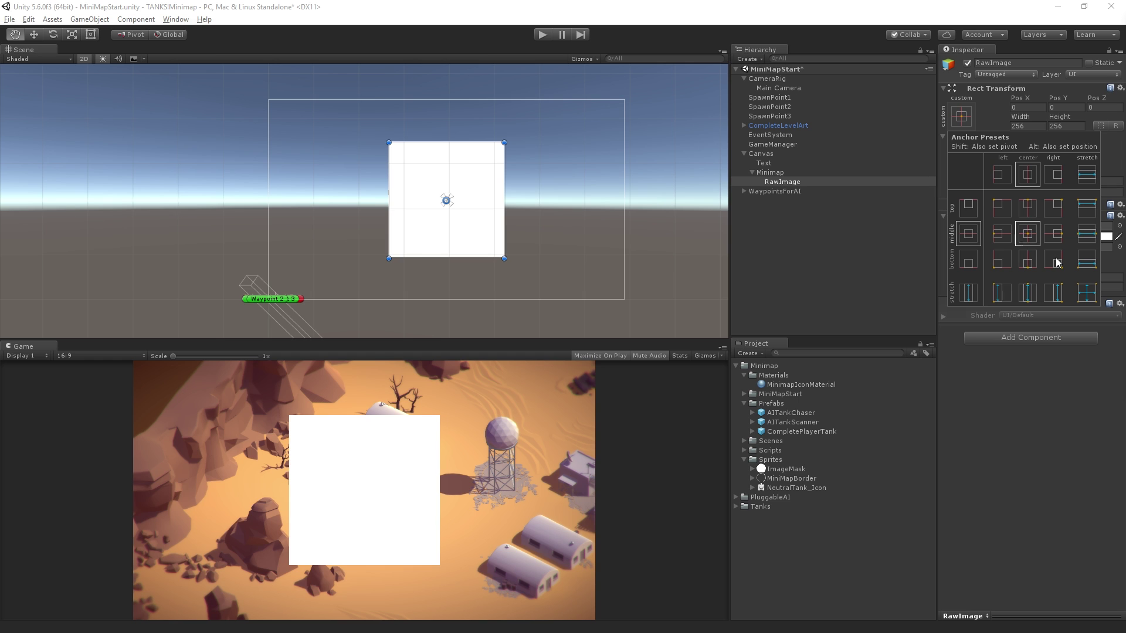
pyautogui.click(961, 115)
pyautogui.click(962, 116)
pyautogui.keyDown('alt'); pyautogui.click(1054, 263); pyautogui.keyUp('alt')
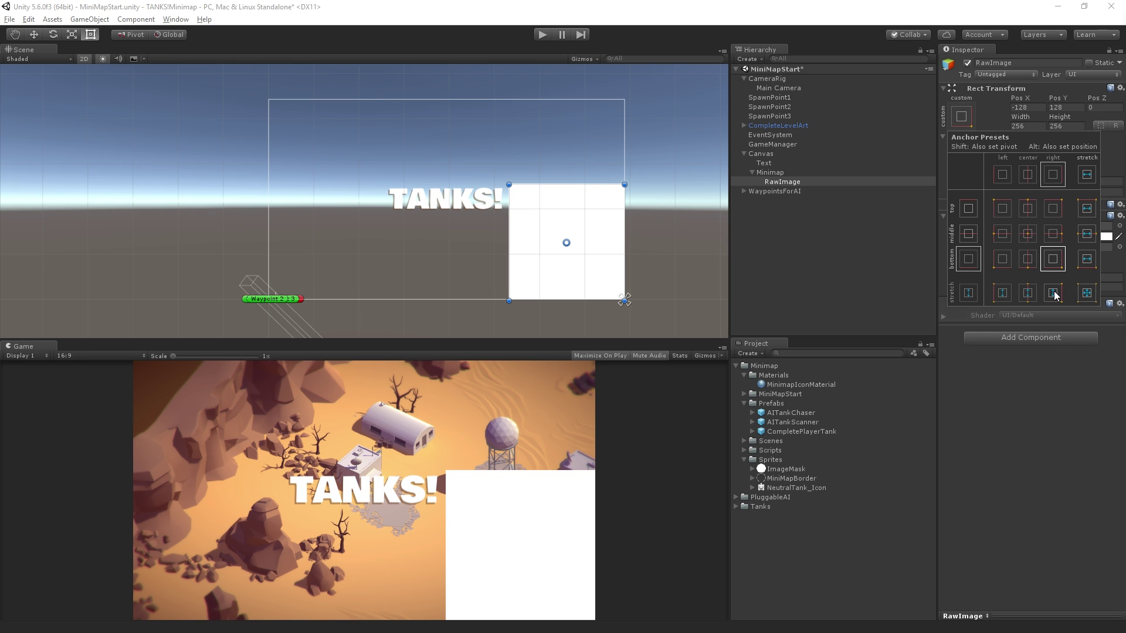
pyautogui.press('alt')
pyautogui.click(827, 276)
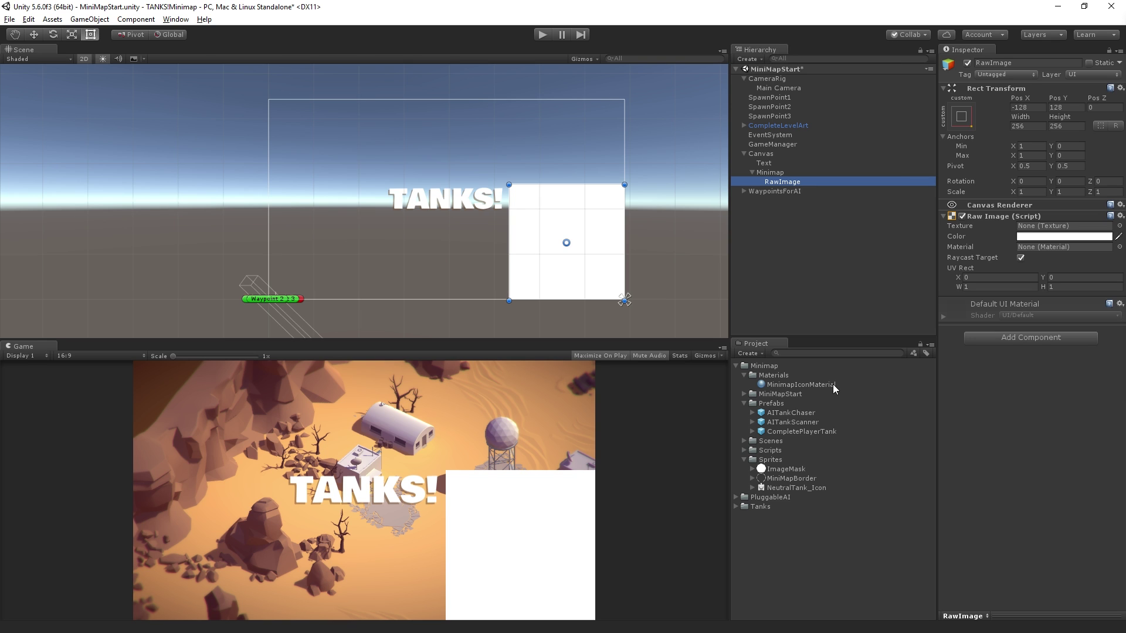
# Create a Render Texture in the Materials folder and name it MinimapRenderTexture.
pyautogui.click(774, 375)
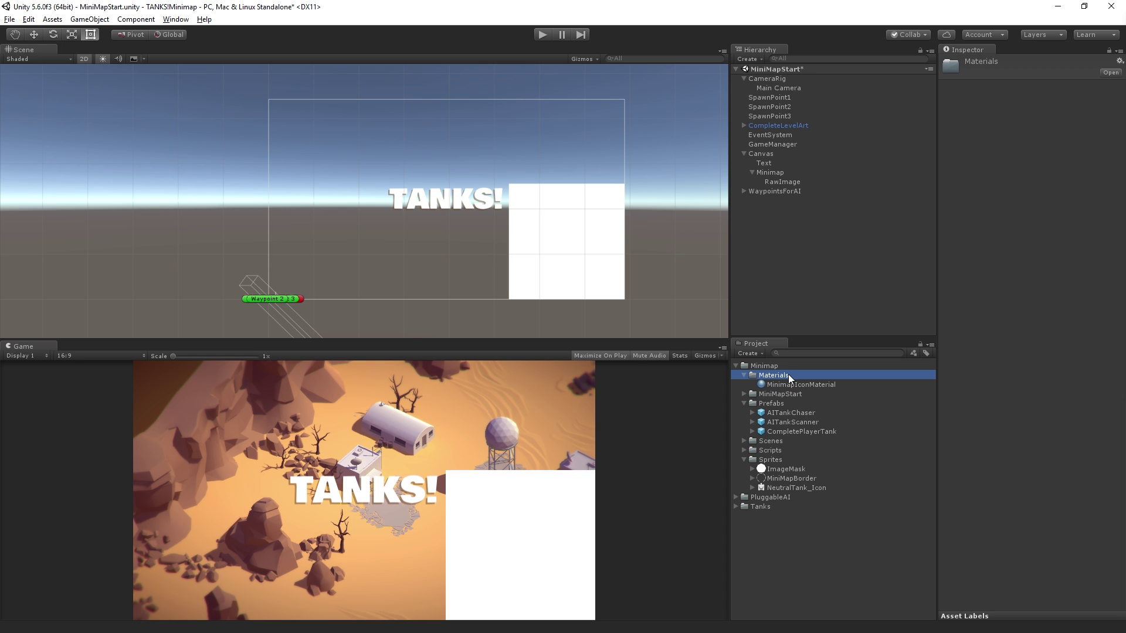
pyautogui.rightClick(790, 377)
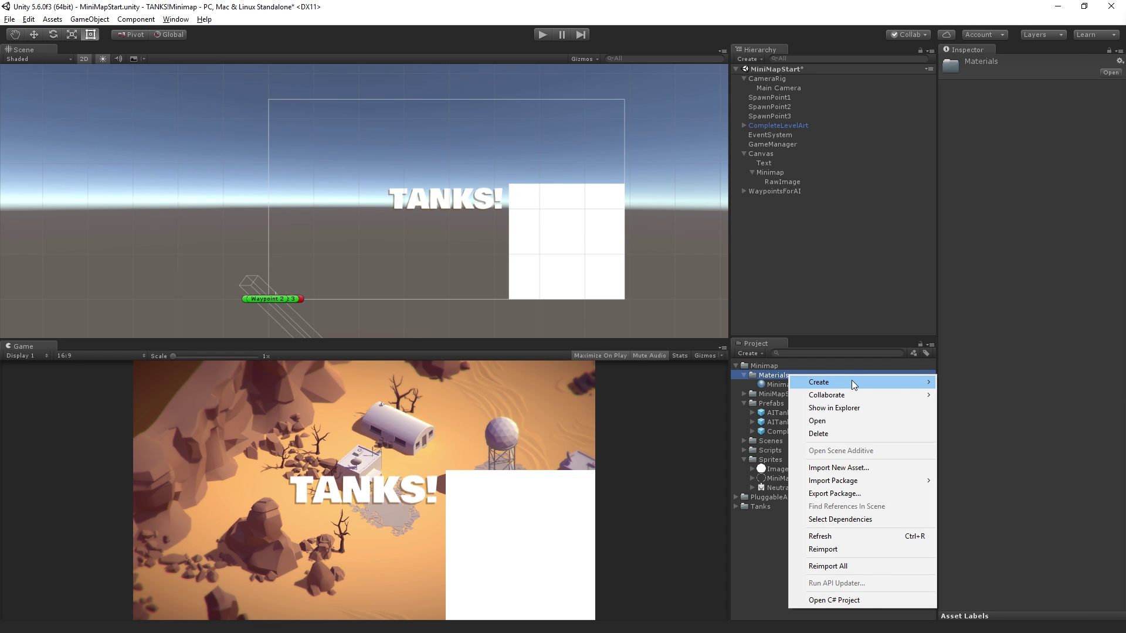
pyautogui.moveTo(852, 380)
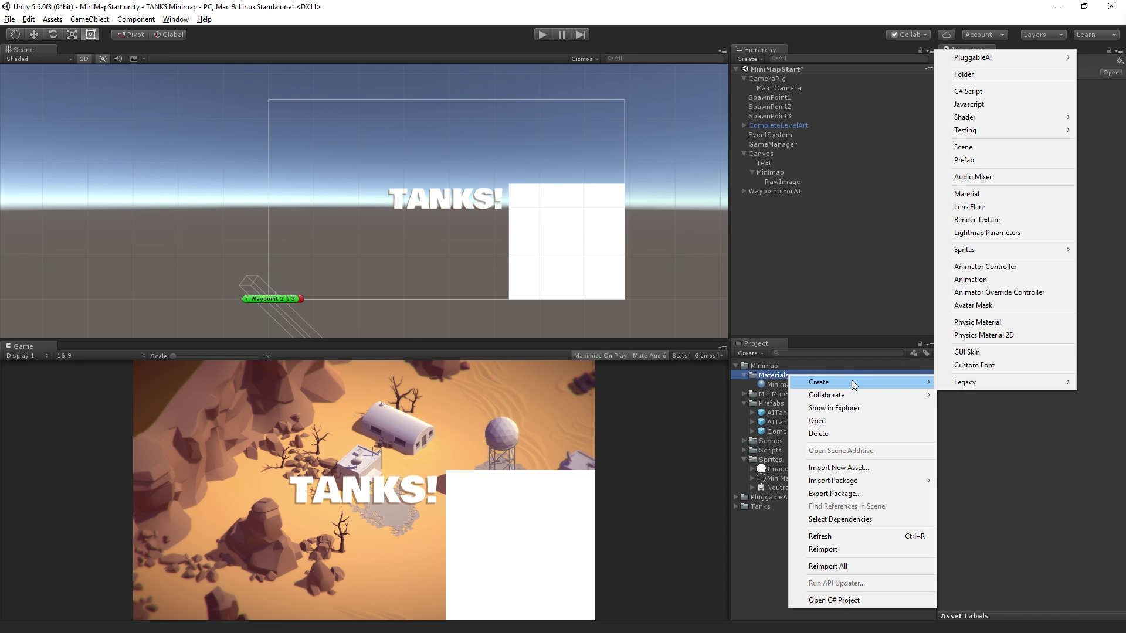
pyautogui.click(1055, 220)
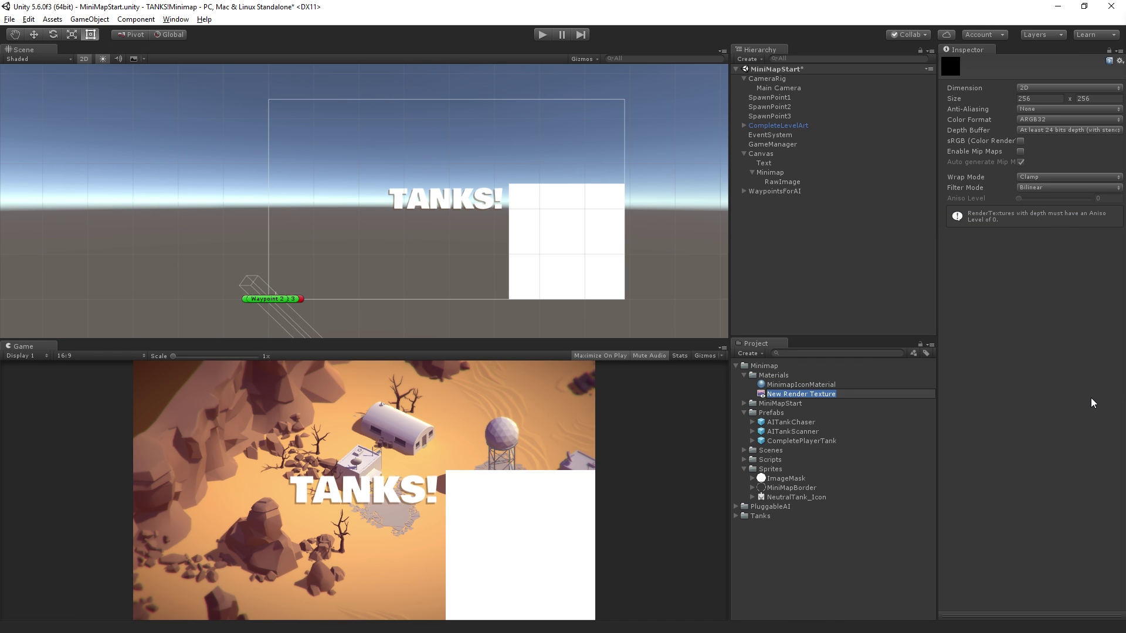
pyautogui.write('MinimapRenderTexture')
pyautogui.press('Return')
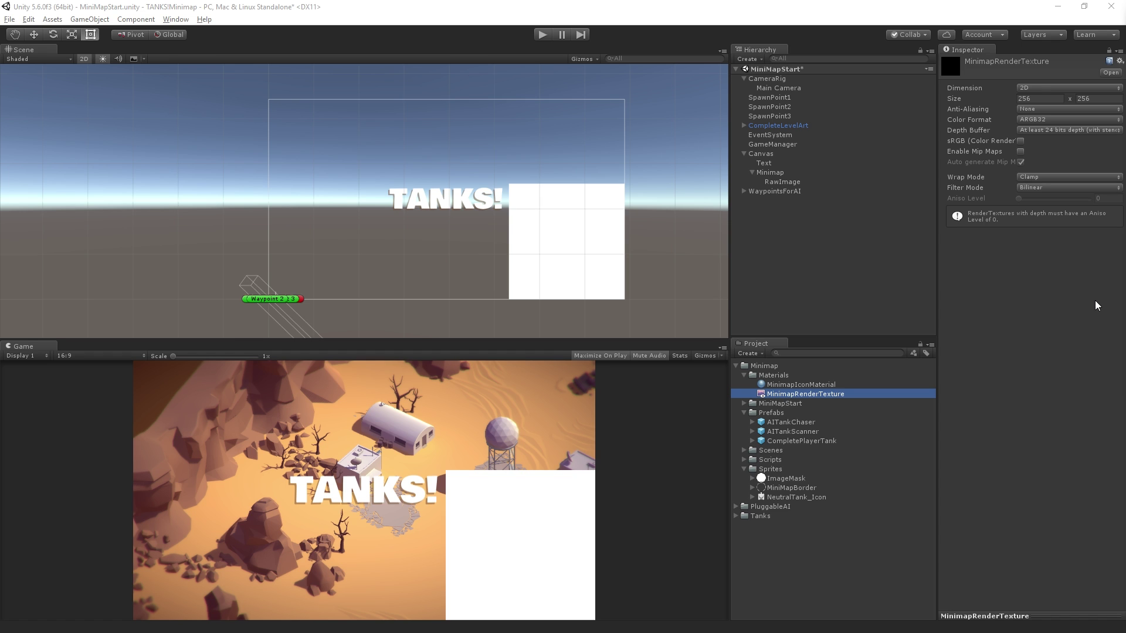
# Set the MinimapRenderTexture's depth buffer to No depth buffer.
pyautogui.click(1041, 98)
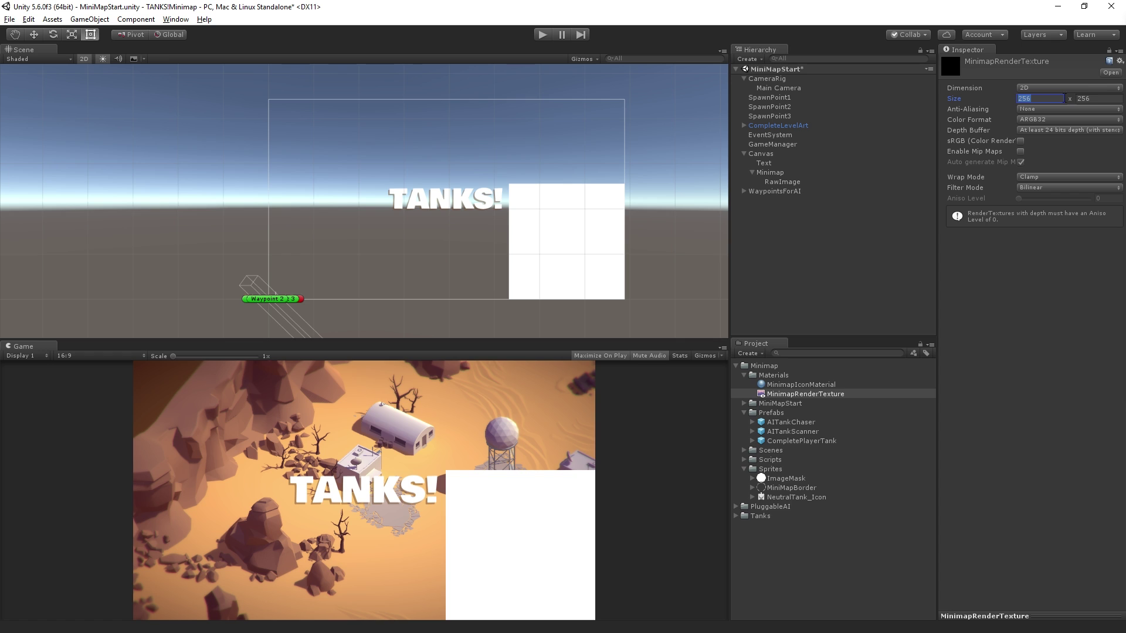
pyautogui.click(1110, 103)
pyautogui.click(1057, 348)
pyautogui.click(1082, 129)
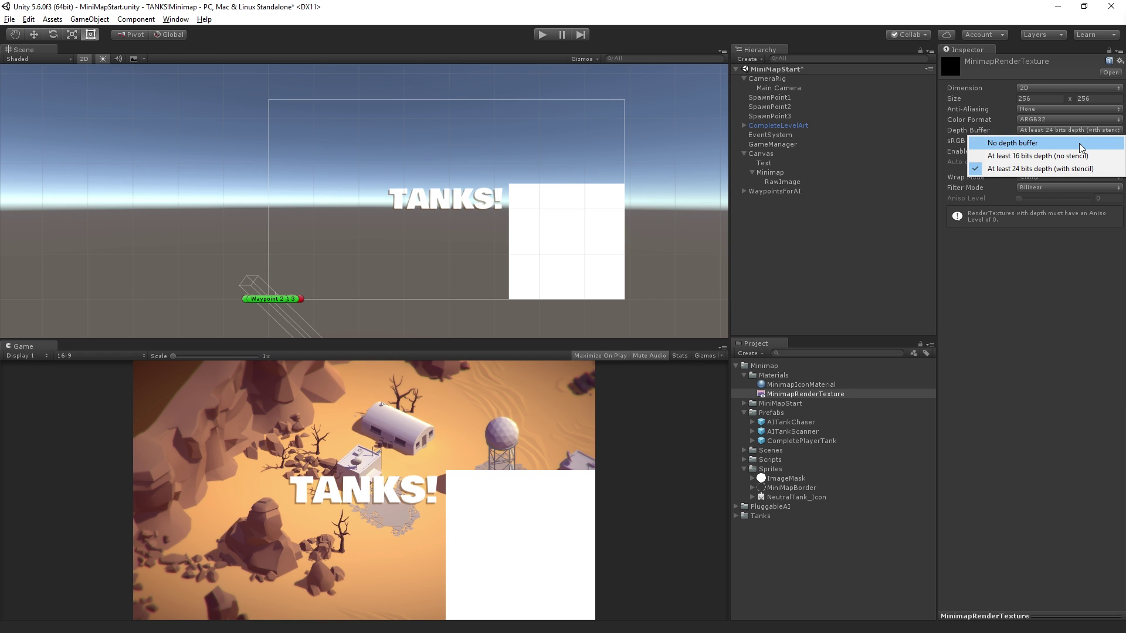
pyautogui.click(1079, 144)
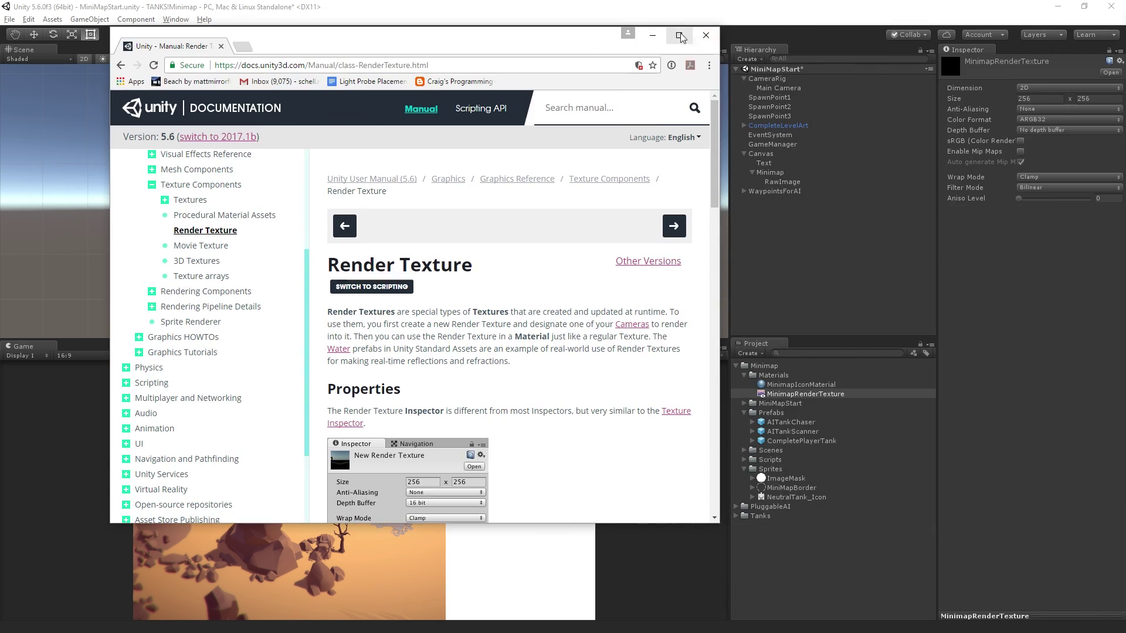
# Review the property descriptions and the arena-camera example on the Render Texture manual page, and return to the Unity editor.
pyautogui.click(680, 37)
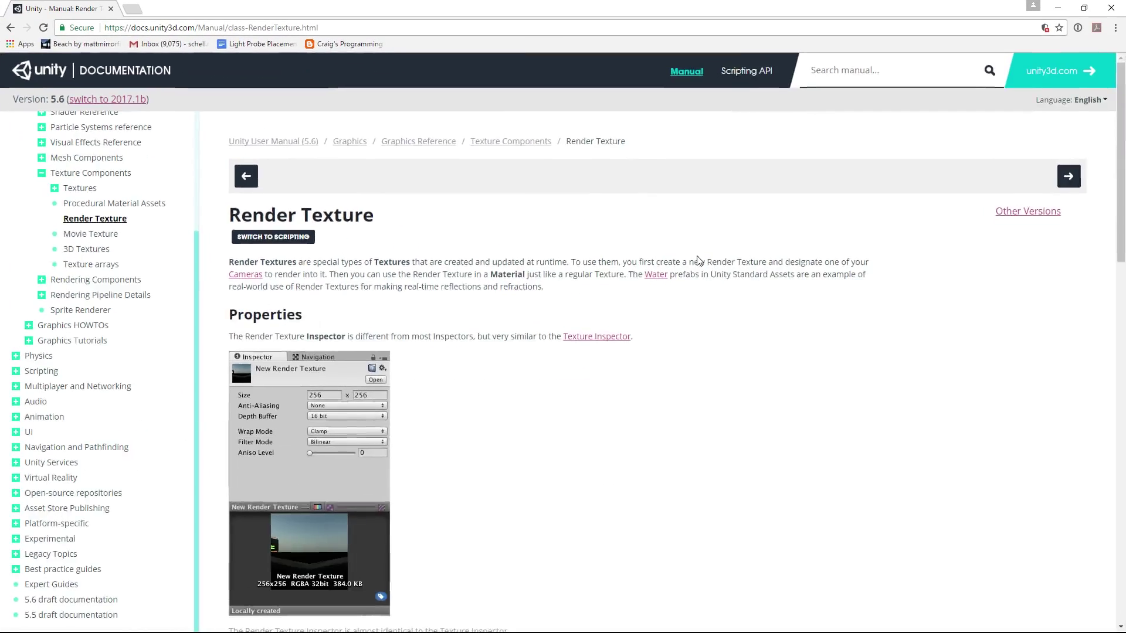
pyautogui.scroll(-7, 401, 268)
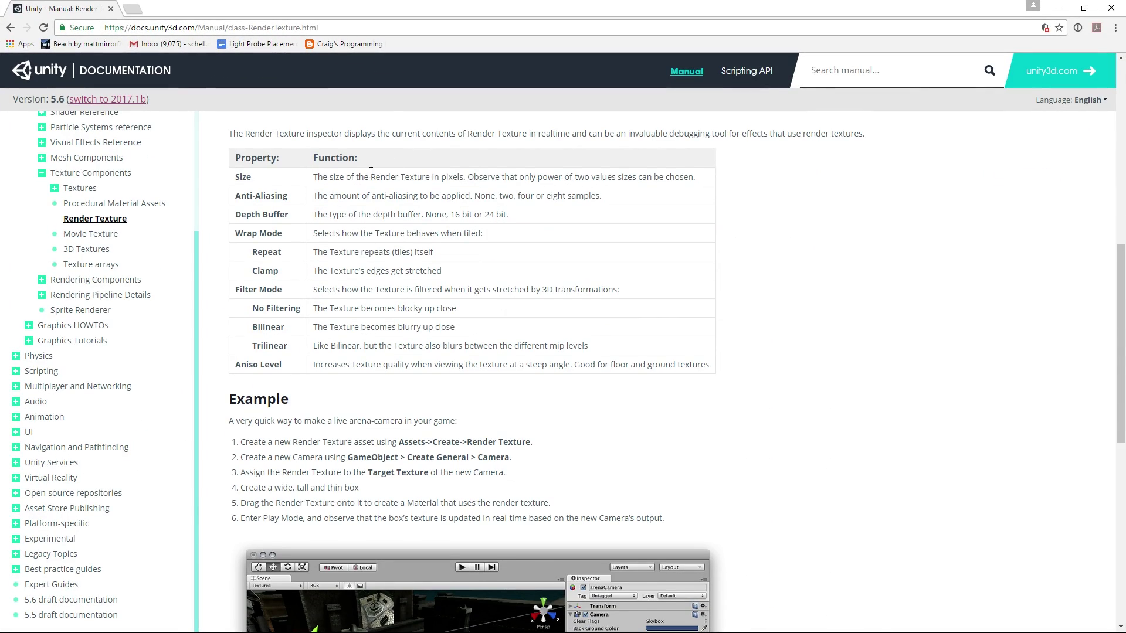
pyautogui.tripleClick(379, 179)
pyautogui.tripleClick(649, 200)
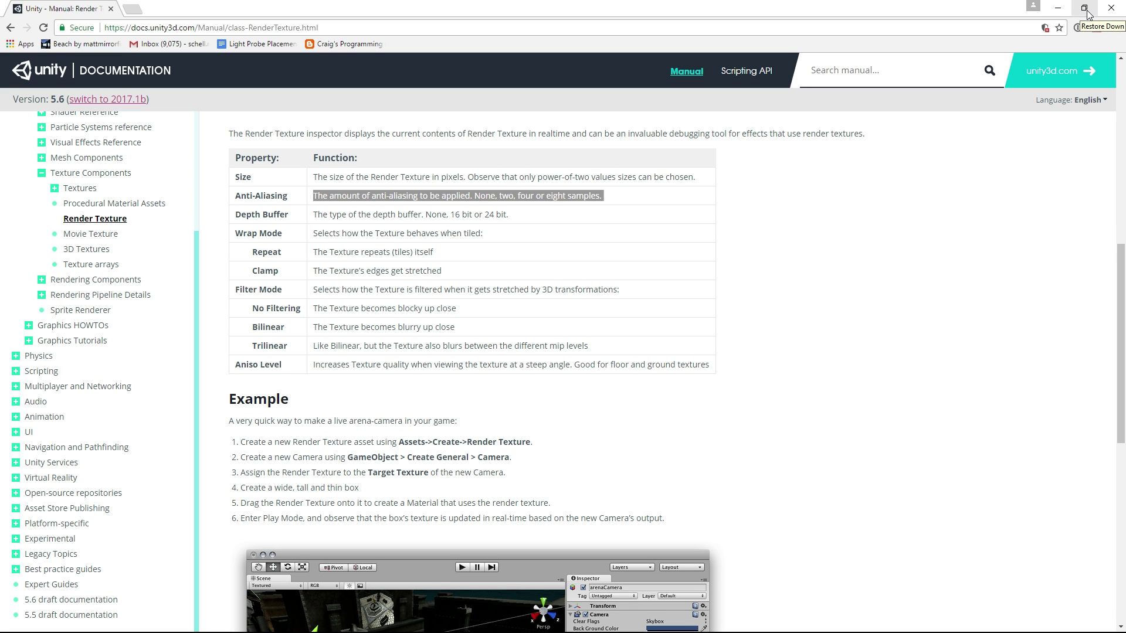
pyautogui.scroll(-2, 645, 349)
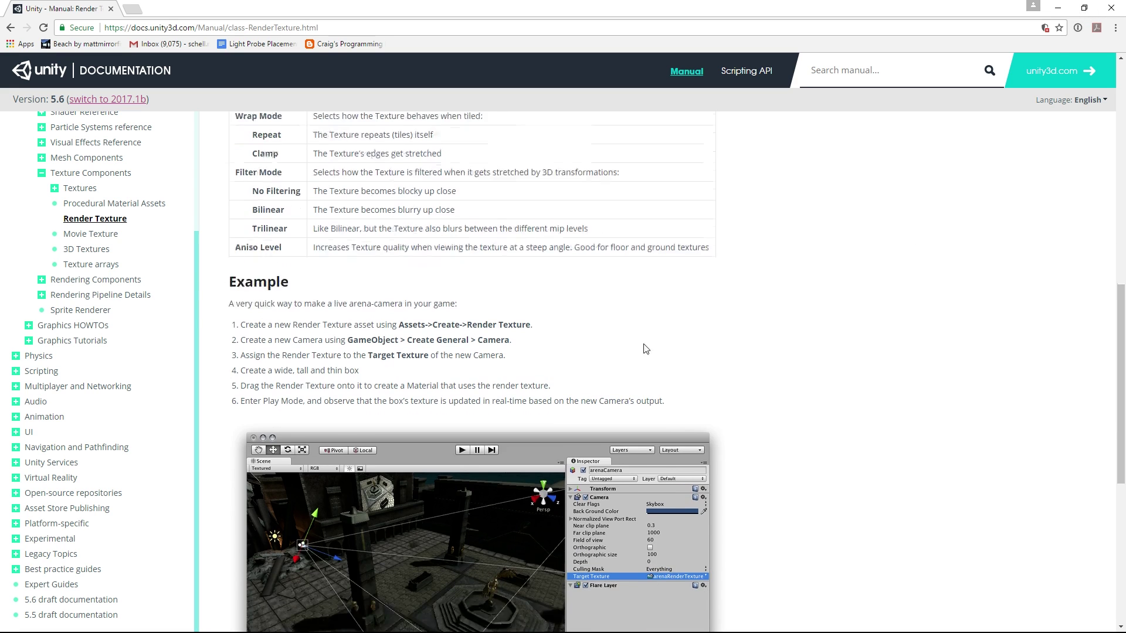
pyautogui.moveTo(229, 281); pyautogui.dragTo(694, 404)
pyautogui.click(694, 405)
pyautogui.click(1084, 7)
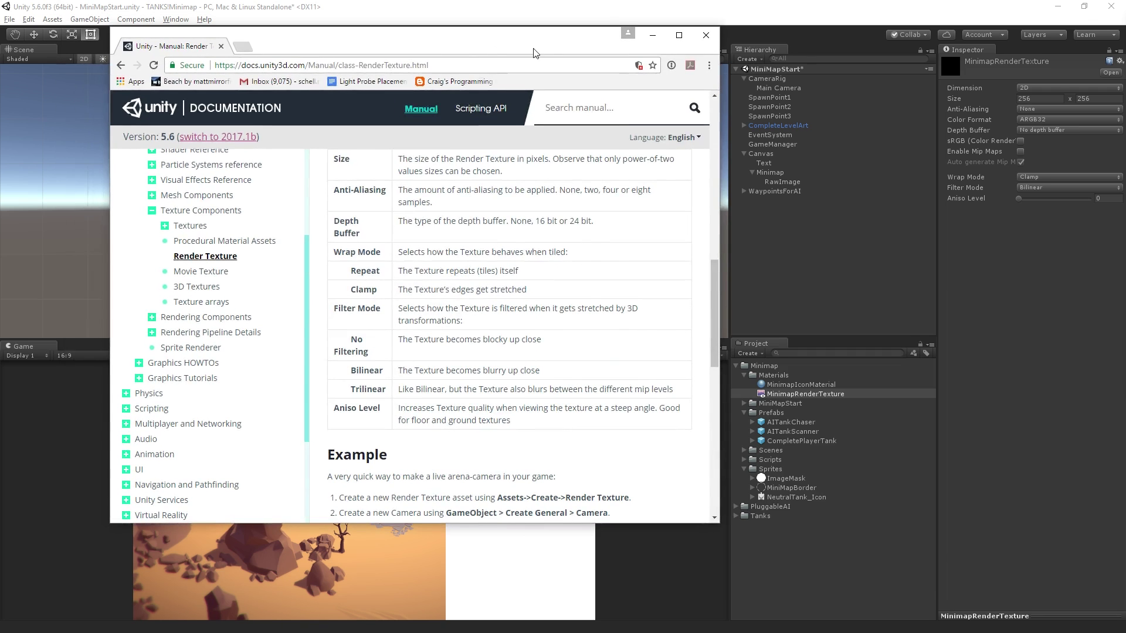
pyautogui.moveTo(470, 55); pyautogui.dragTo(1125, 55)
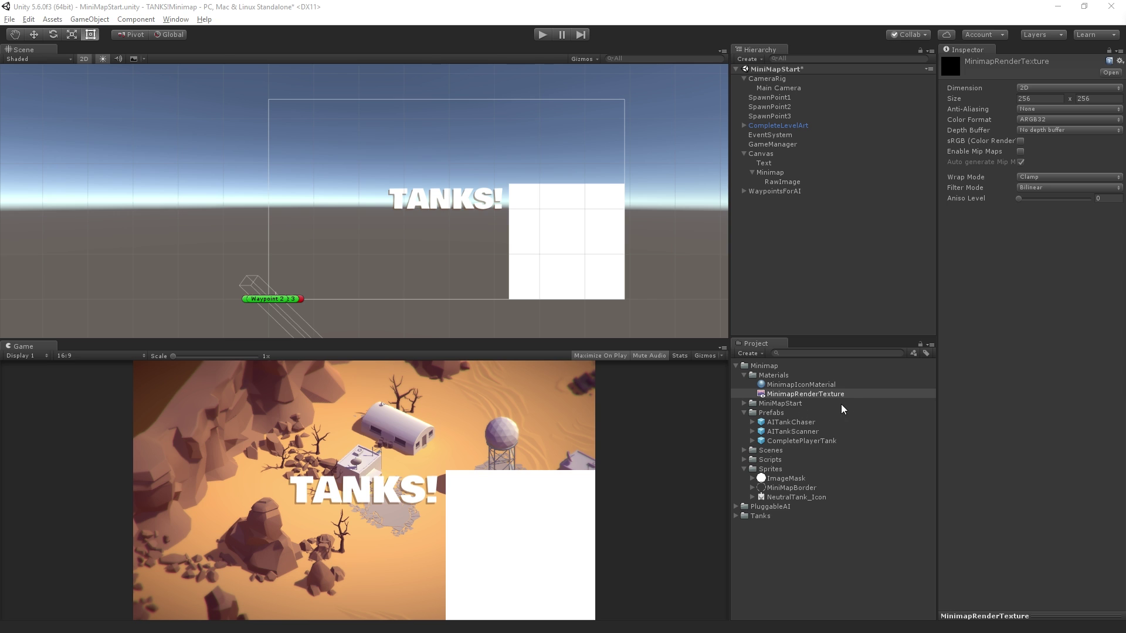
# Assign MinimapRenderTexture as the texture of the RawImage under Minimap.
pyautogui.click(808, 182)
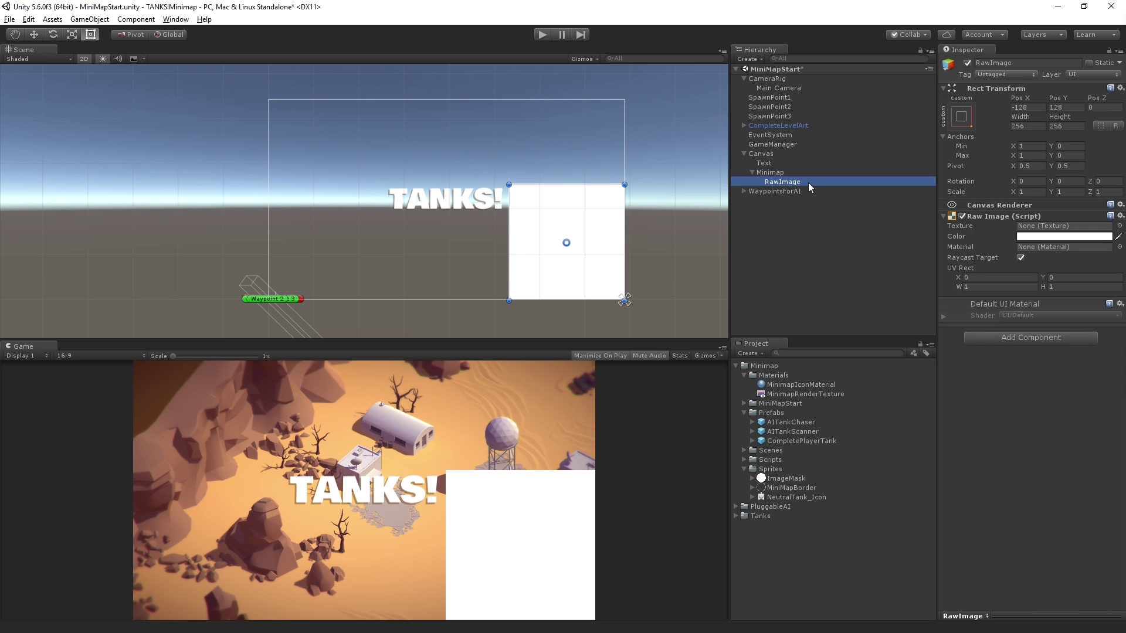
pyautogui.click(814, 395)
pyautogui.moveTo(815, 394); pyautogui.dragTo(1092, 230)
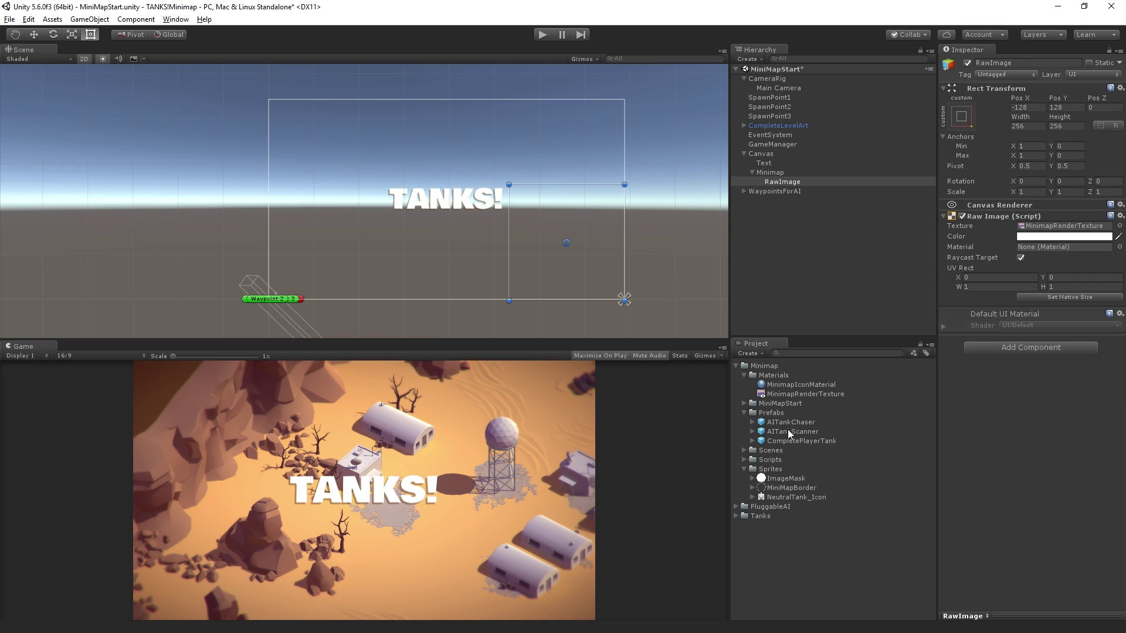
# Add the CompletePlayerTank prefab to the scene and assign MinimapRenderTexture as its MinimapCamera's target texture.
pyautogui.moveTo(797, 441); pyautogui.dragTo(800, 285)
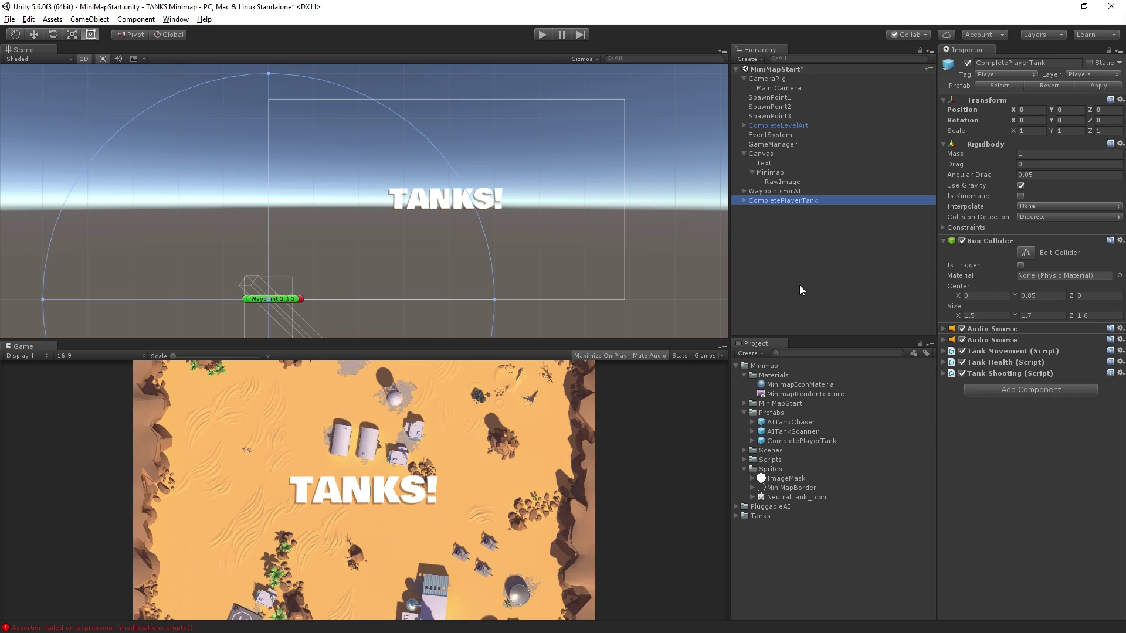
pyautogui.click(746, 201)
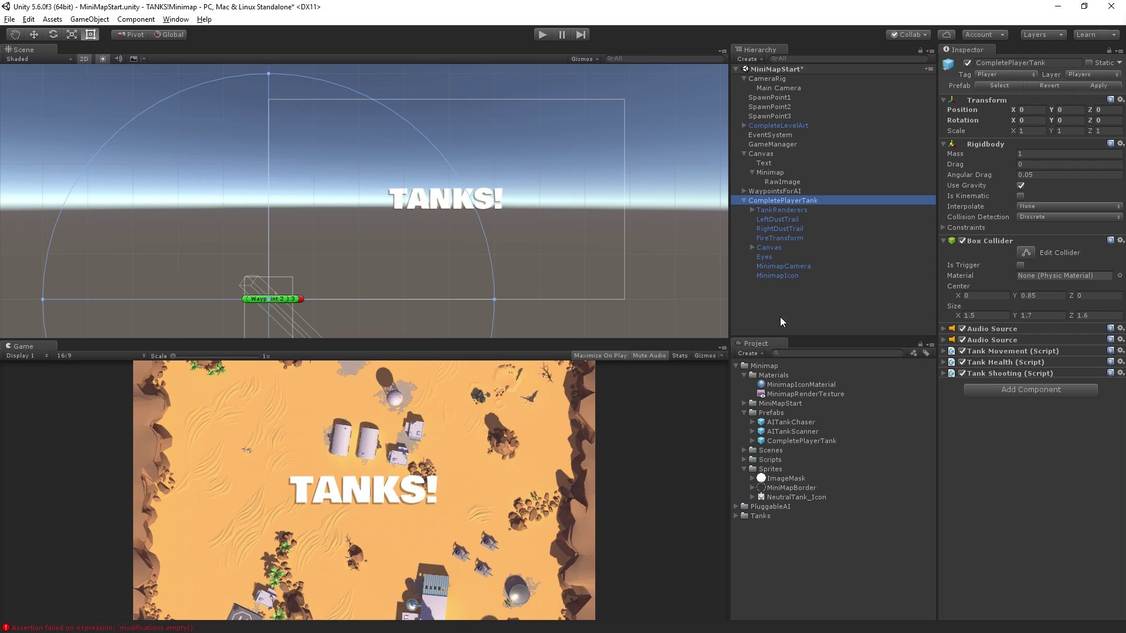
pyautogui.click(778, 267)
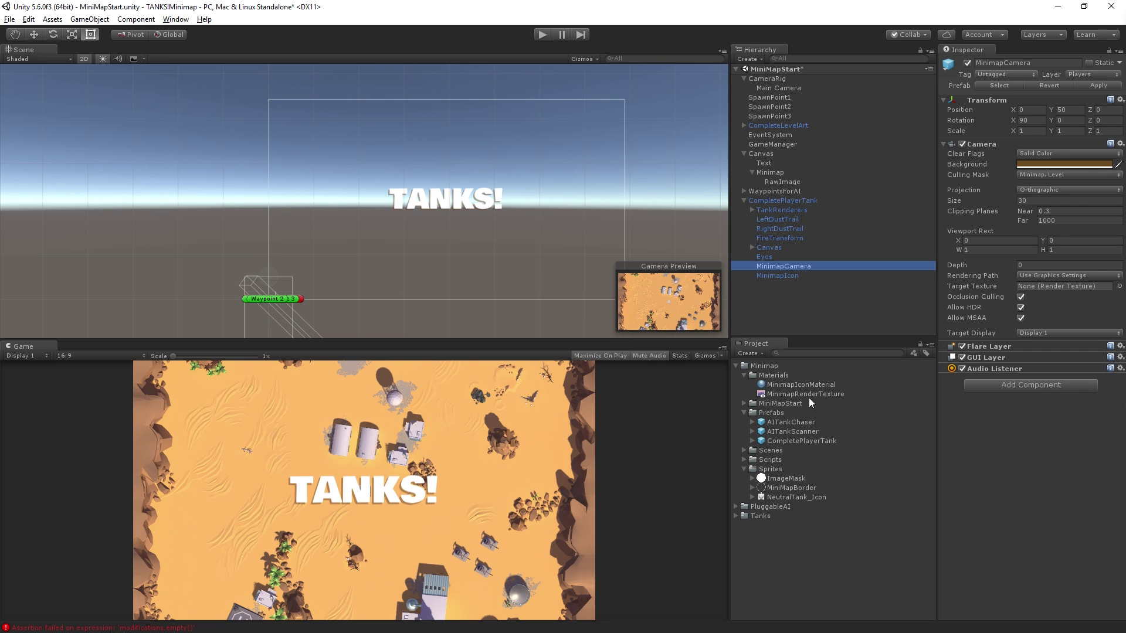
pyautogui.moveTo(808, 395); pyautogui.dragTo(1053, 292)
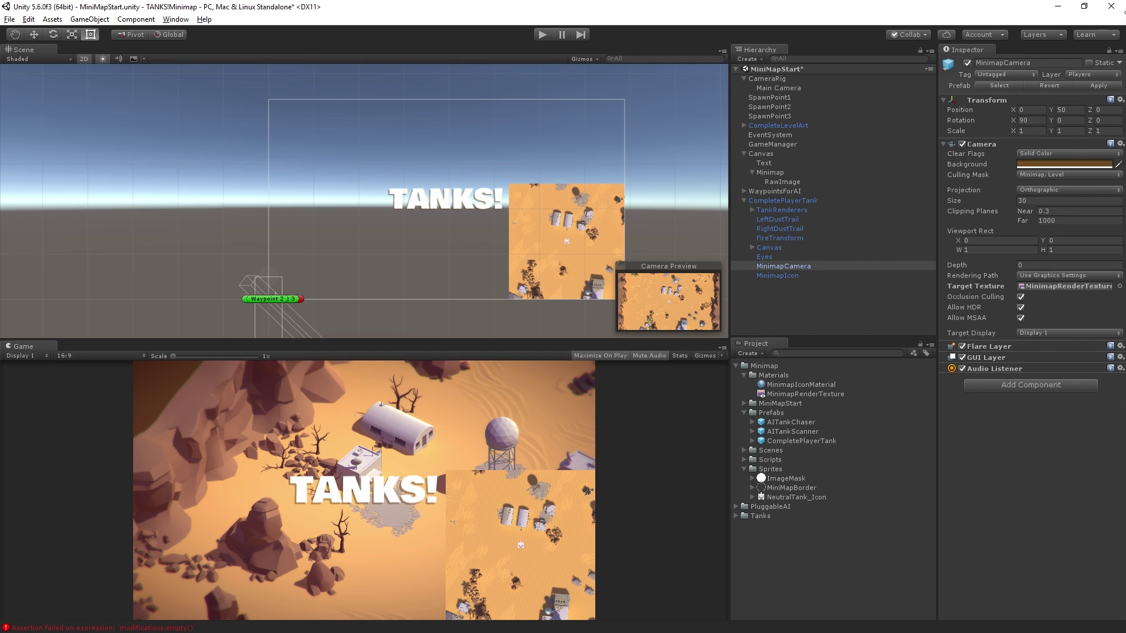
# Play-test the scene briefly to check the minimap, pausing to inspect the running objects before stopping the game.
pyautogui.click(543, 35)
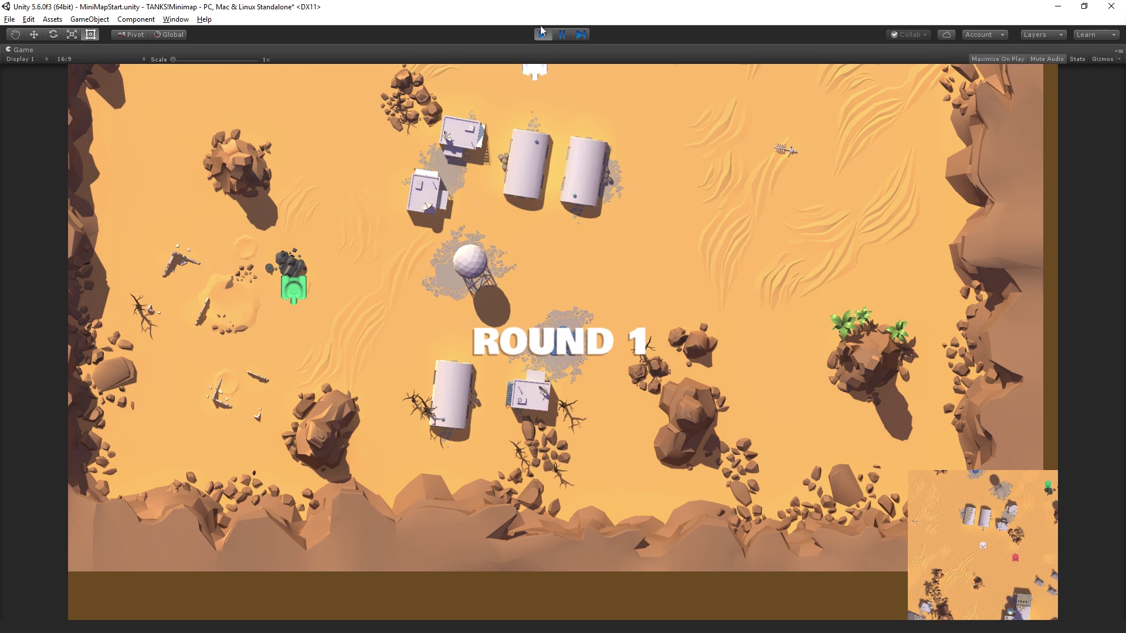
pyautogui.press('d')
pyautogui.press('w')
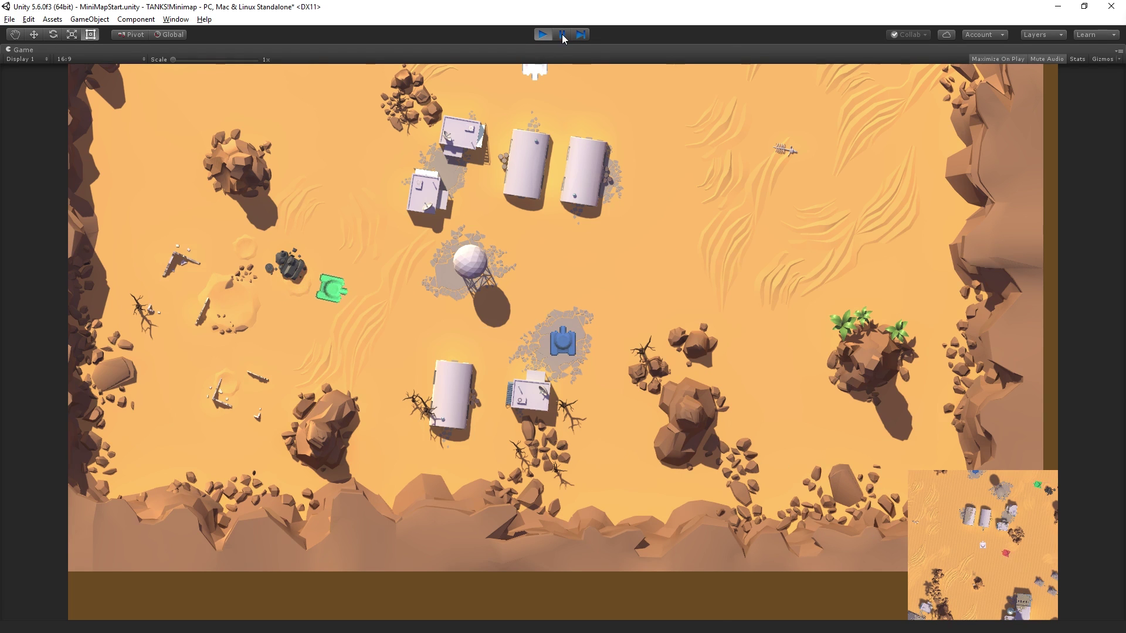
pyautogui.click(562, 34)
pyautogui.scroll(-1, 736, 225)
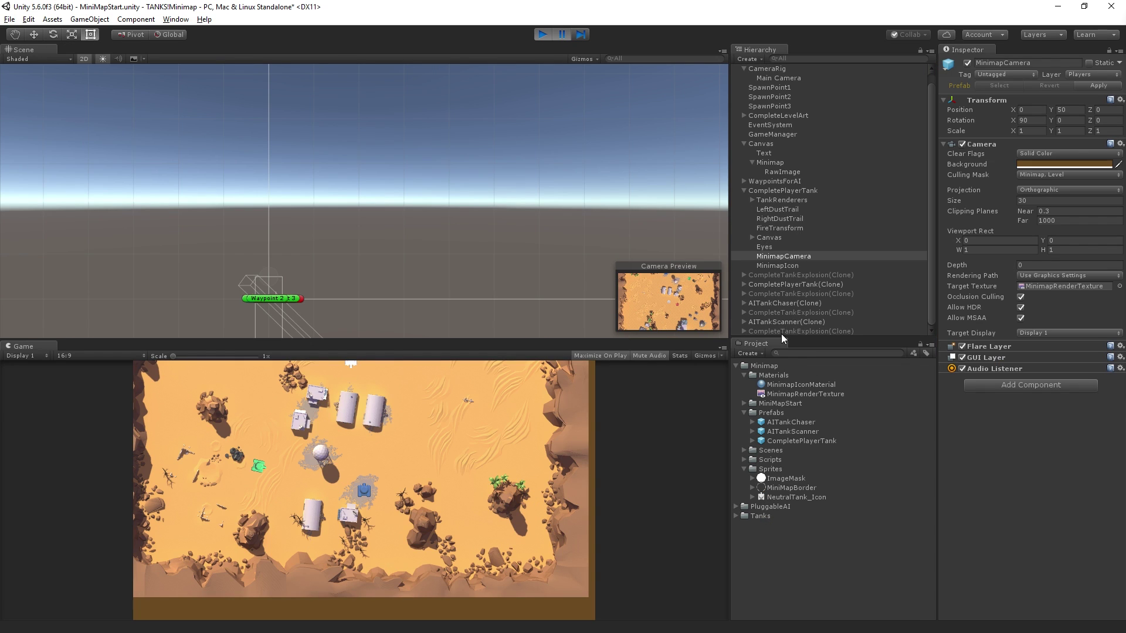
pyautogui.click(542, 36)
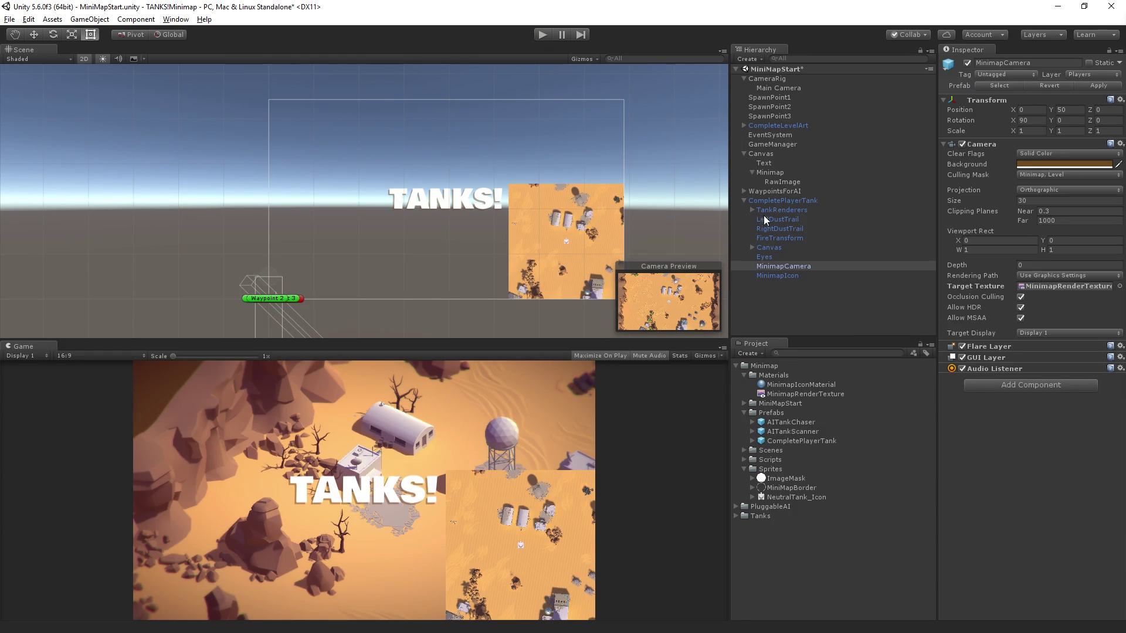
# Apply the CompletePlayerTank instance's changes to its prefab and delete the instance from the scene.
pyautogui.click(799, 200)
pyautogui.click(1096, 86)
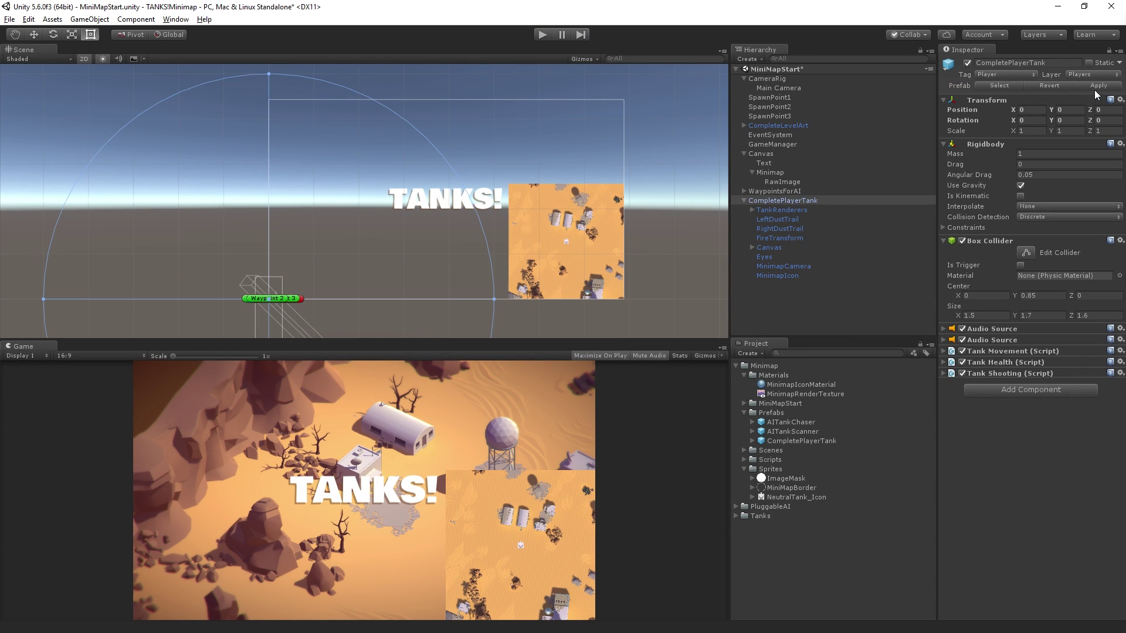
pyautogui.click(801, 206)
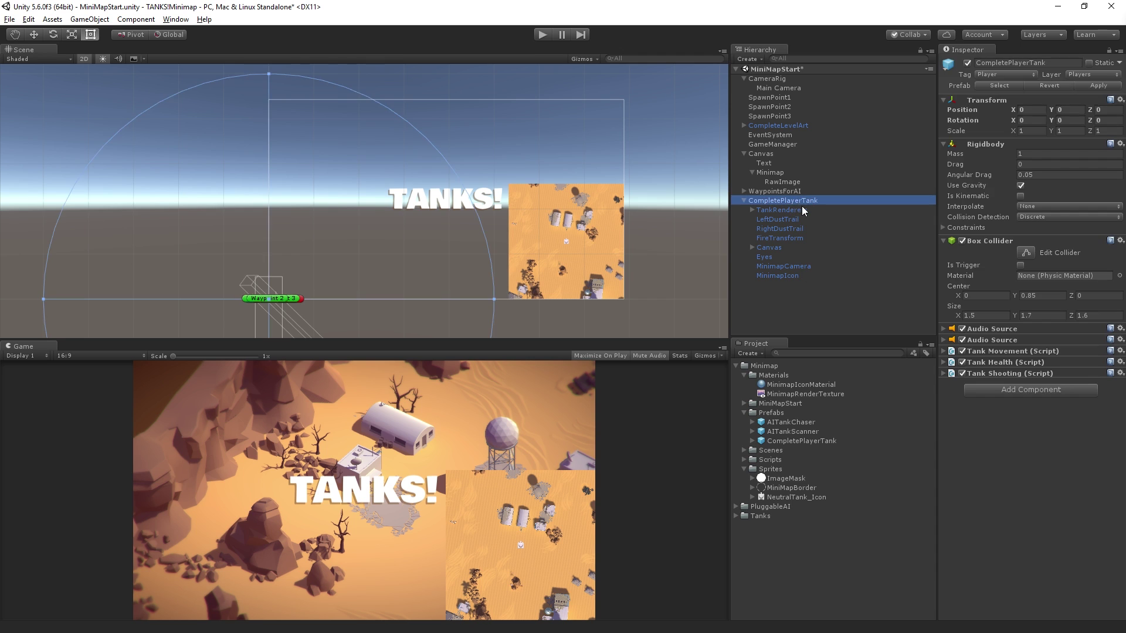
pyautogui.press('Delete')
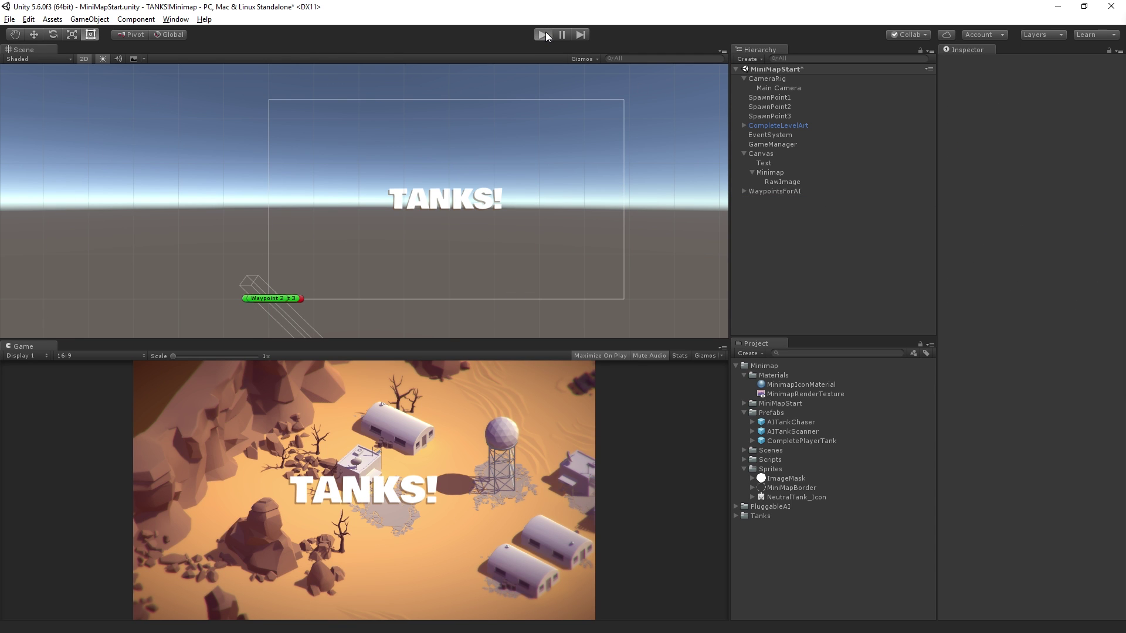
# Run the game, drive the player tank around the level to test the minimap, and pause play.
pyautogui.hotkey('ctrl', 'p')
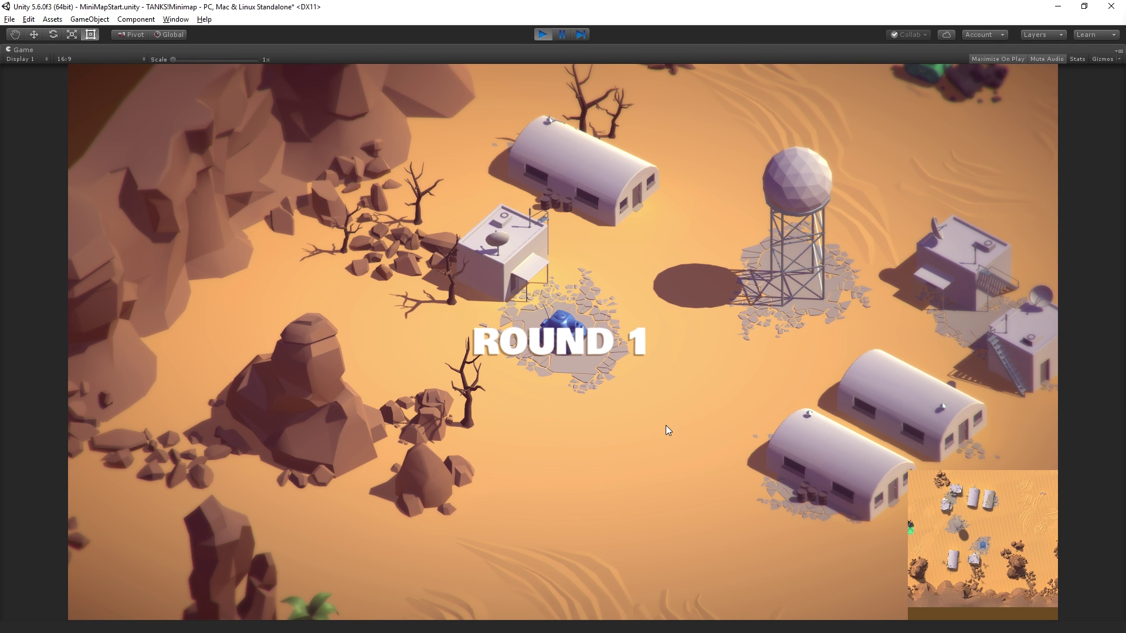
pyautogui.press('w')
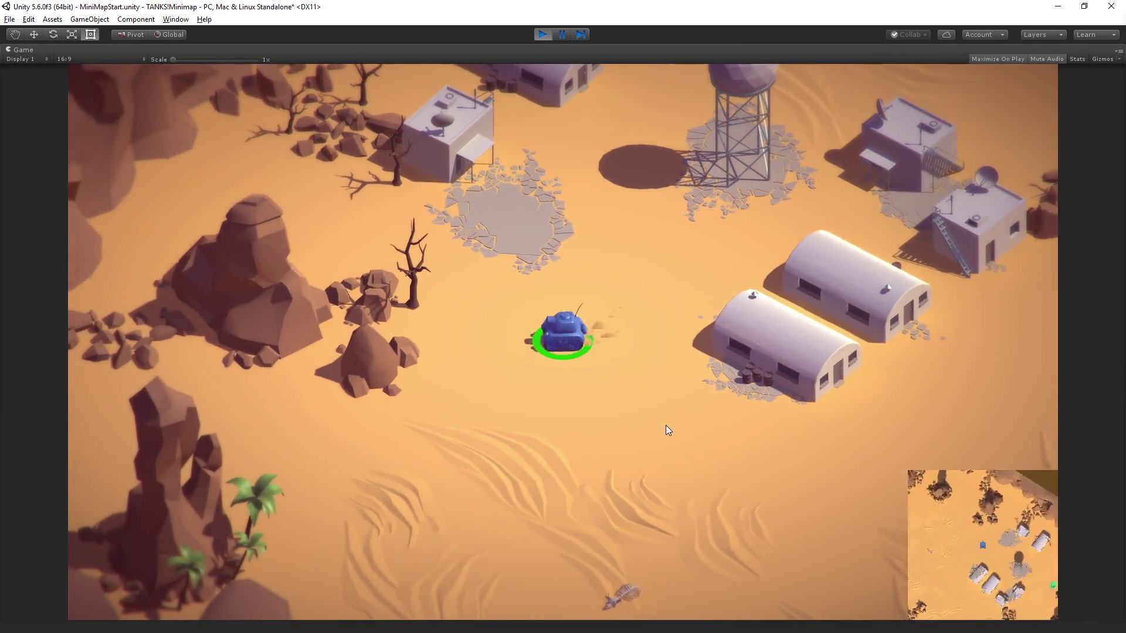
pyautogui.press('d')
pyautogui.press('w')
pyautogui.press('w')
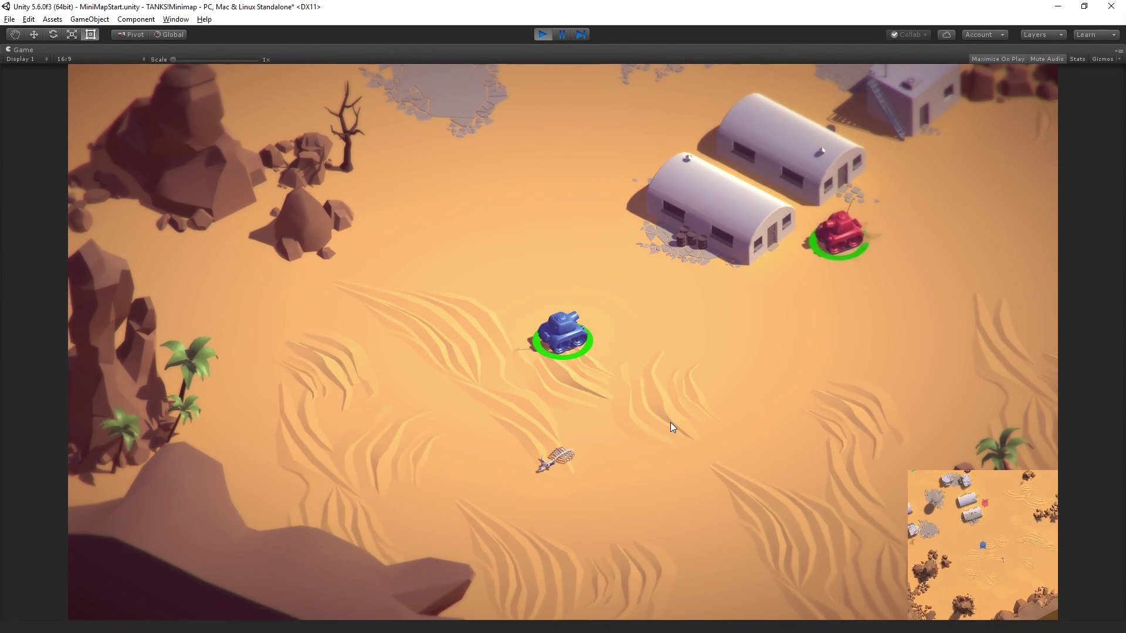
pyautogui.press('d')
pyautogui.press('s')
pyautogui.press('s')
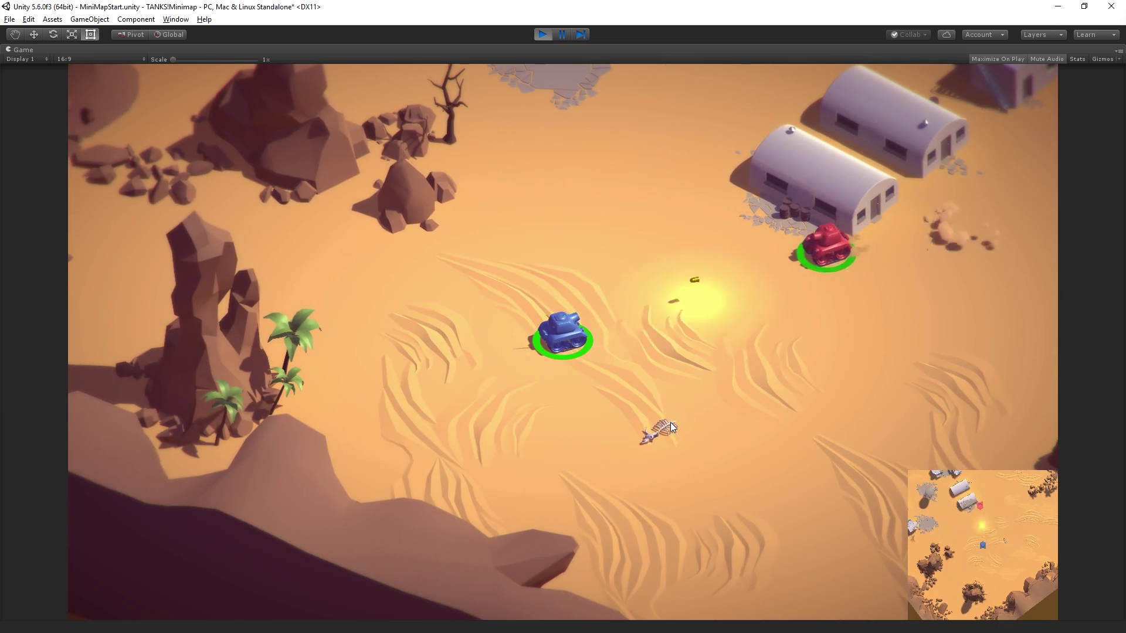
pyautogui.press('s')
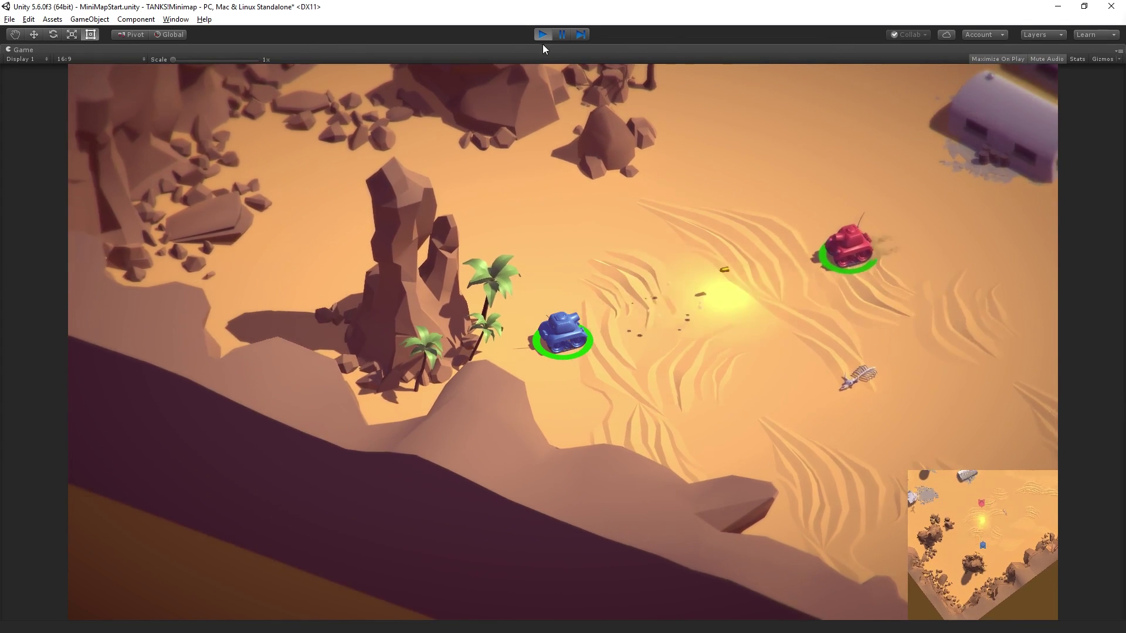
pyautogui.press('s')
pyautogui.press('w')
pyautogui.press('w')
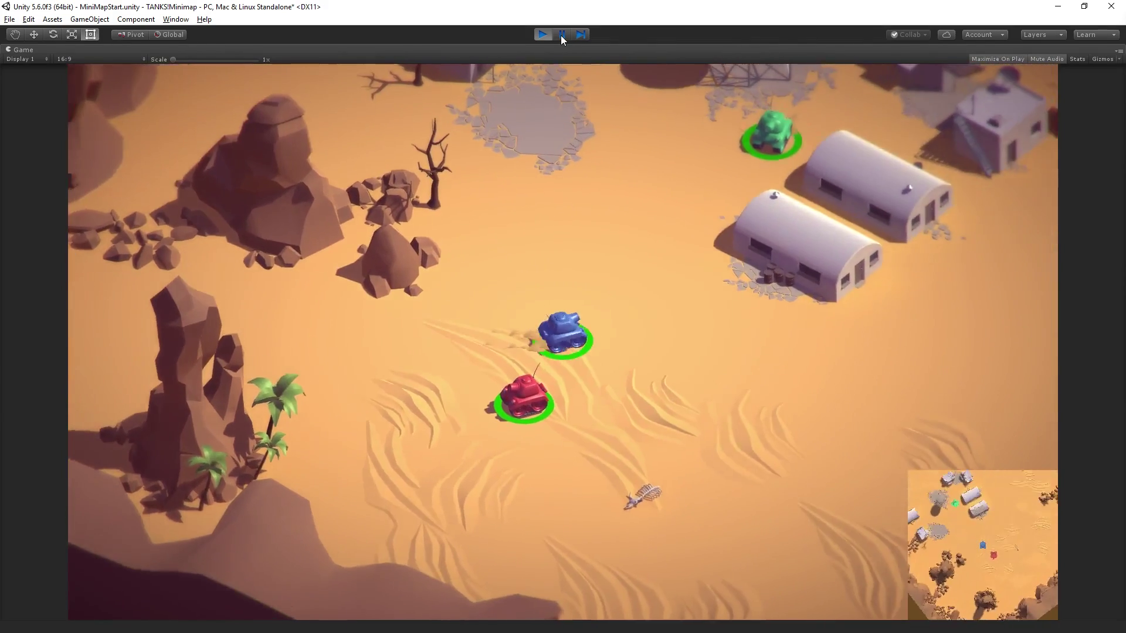
pyautogui.click(561, 35)
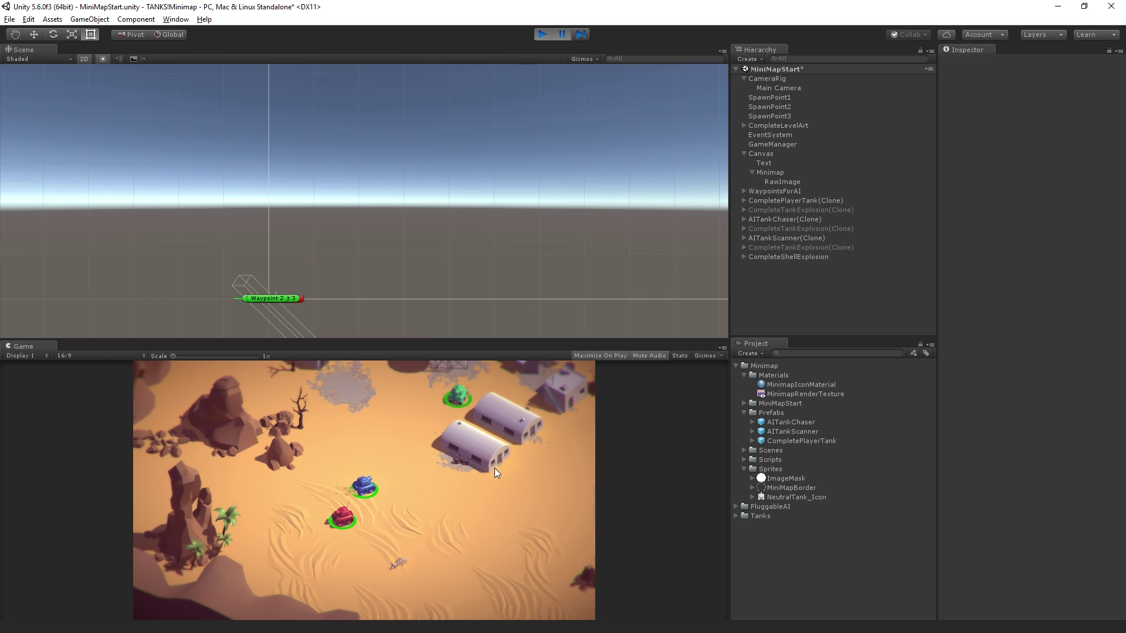
# Check the layer assigned to the AITankChaser prefab.
pyautogui.click(835, 424)
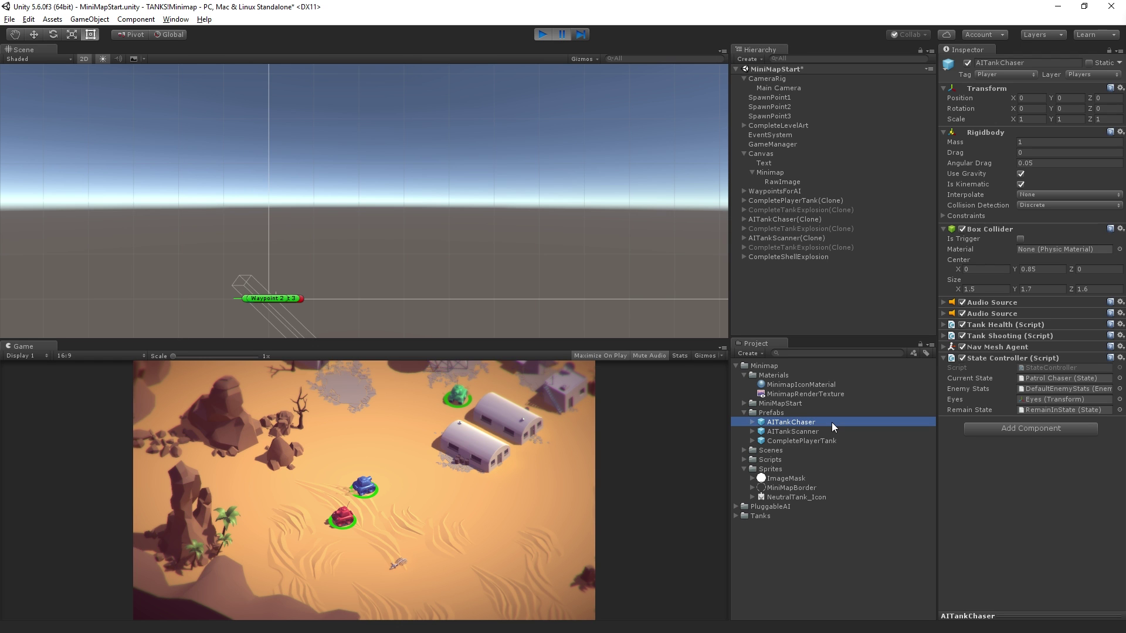
pyautogui.click(1095, 75)
pyautogui.click(824, 520)
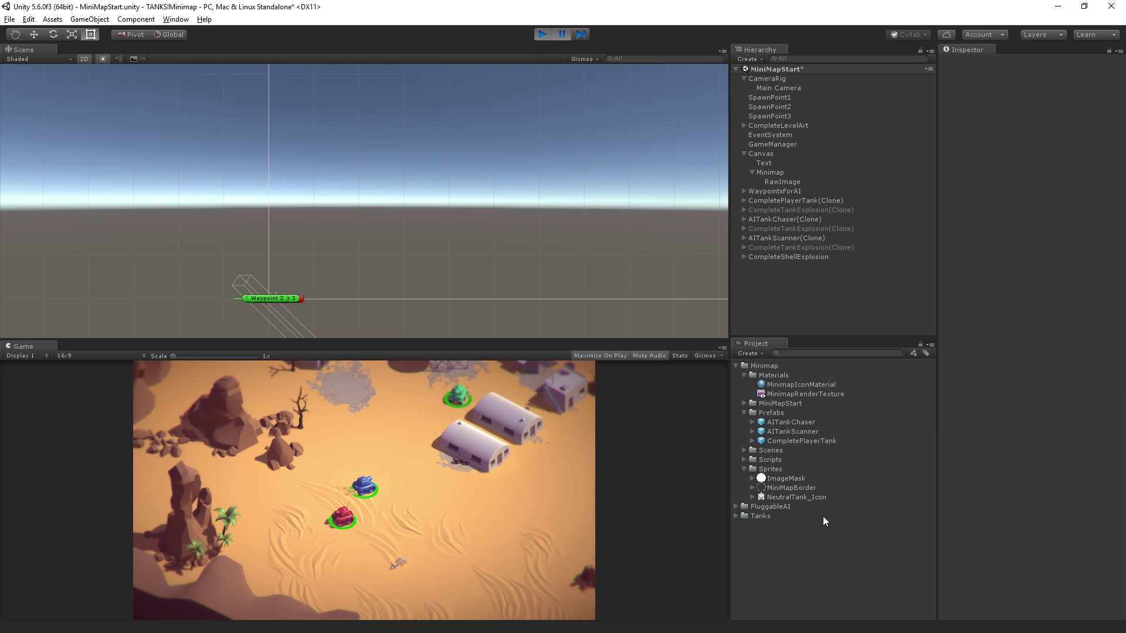
# Search the project assets for "completes" and show the CompleteShell prefab's Shell Explosion settings.
pyautogui.write('cp.o')
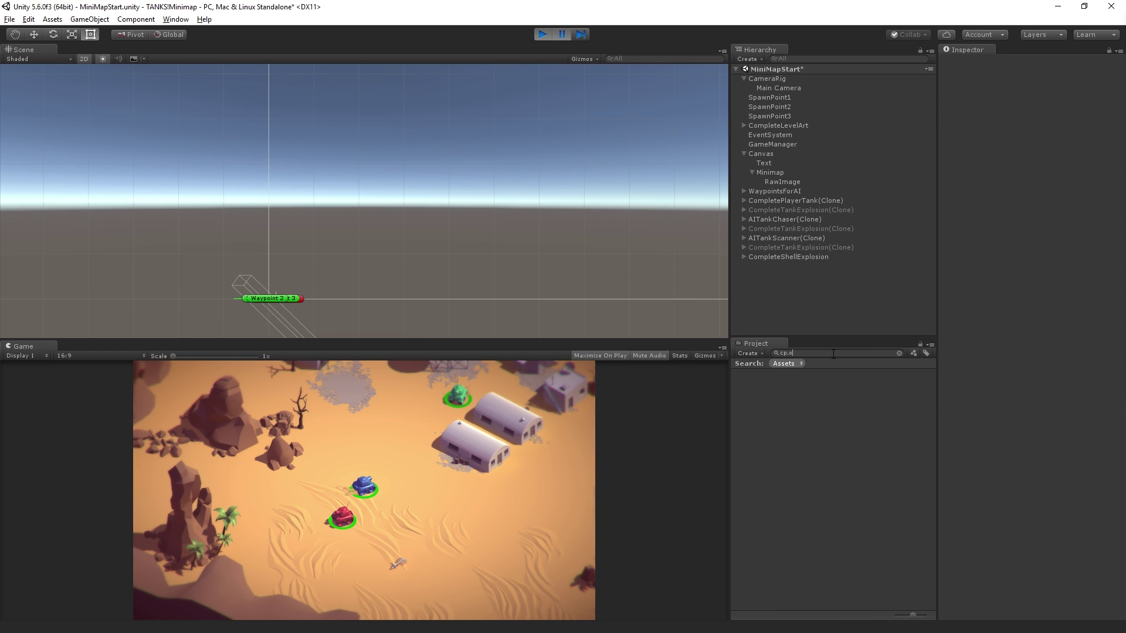
pyautogui.press('BackSpace')
pyautogui.press('BackSpace')
pyautogui.write('ompletes')
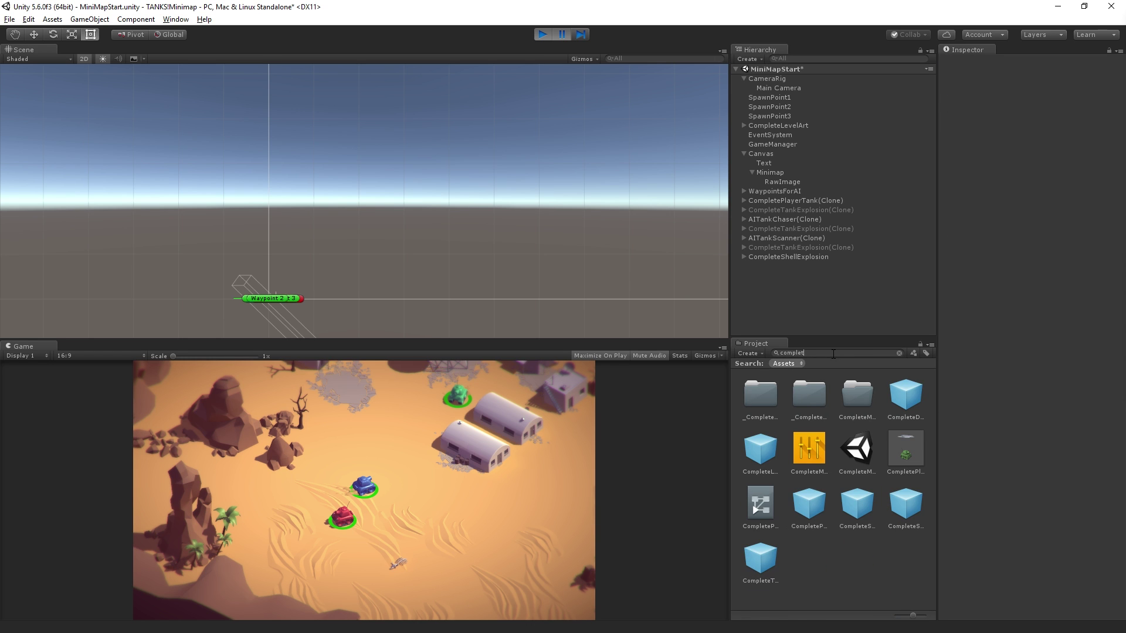
pyautogui.click(759, 392)
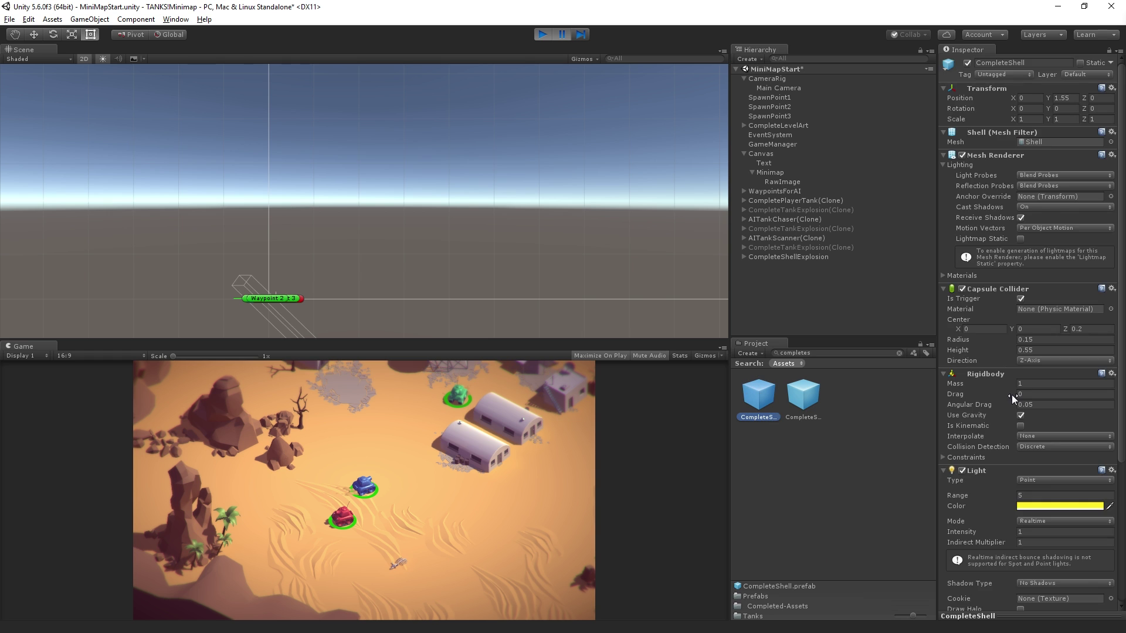
pyautogui.scroll(-6, 1012, 399)
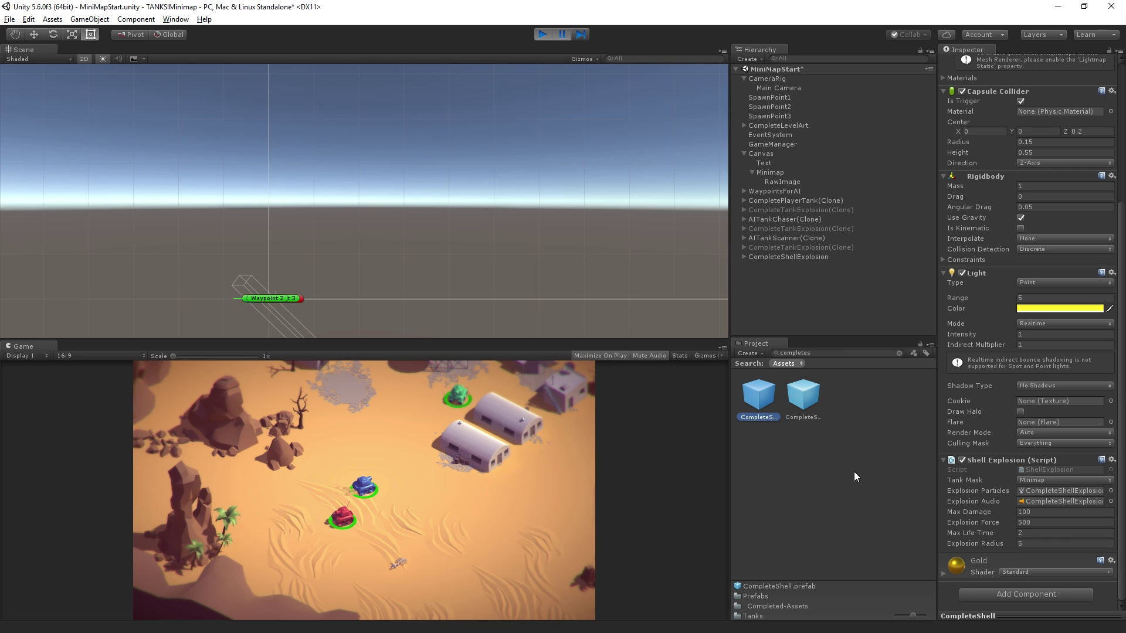
# Set the CompleteShell prefab's Tank Mask to Players only, removing the Minimap layer from it.
pyautogui.click(1032, 480)
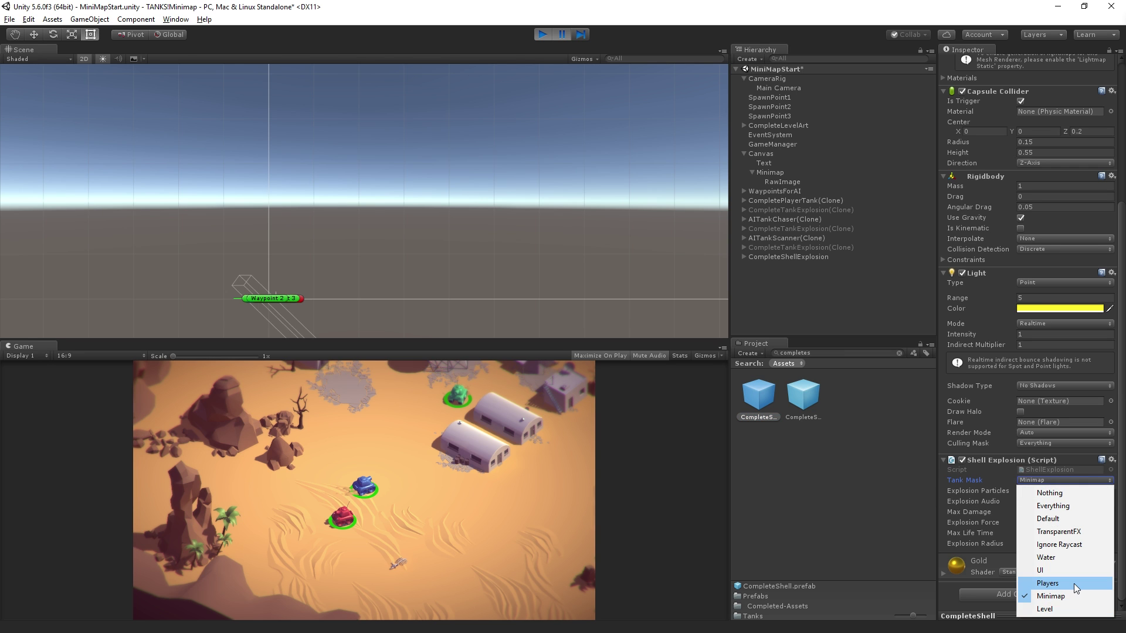
pyautogui.click(1075, 583)
pyautogui.click(1067, 480)
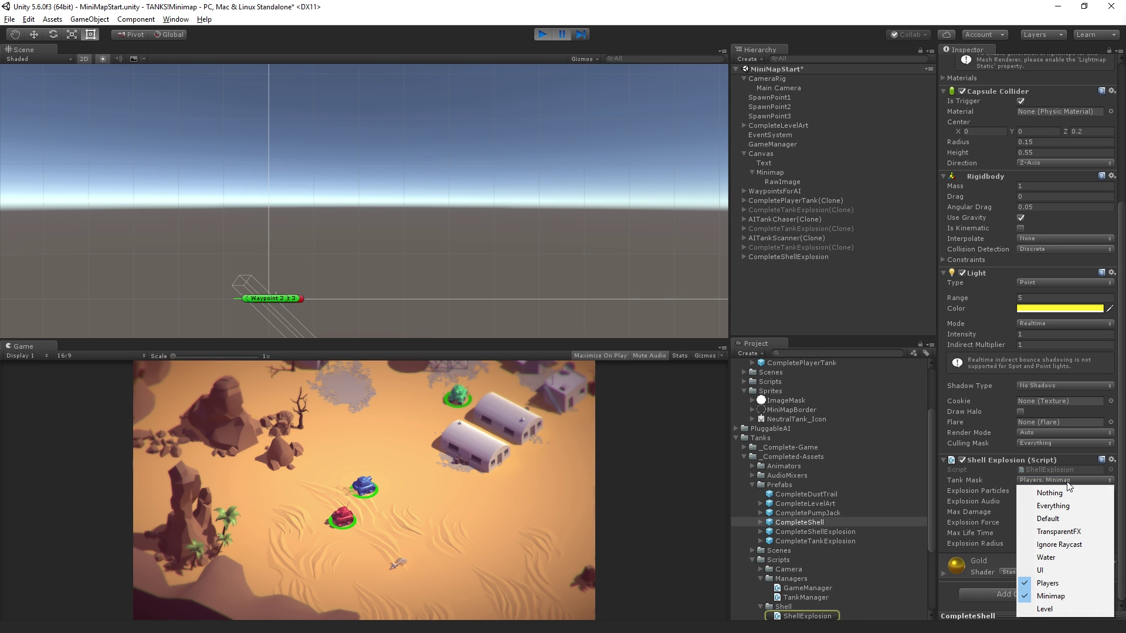
pyautogui.click(1067, 596)
pyautogui.scroll(-3, 897, 532)
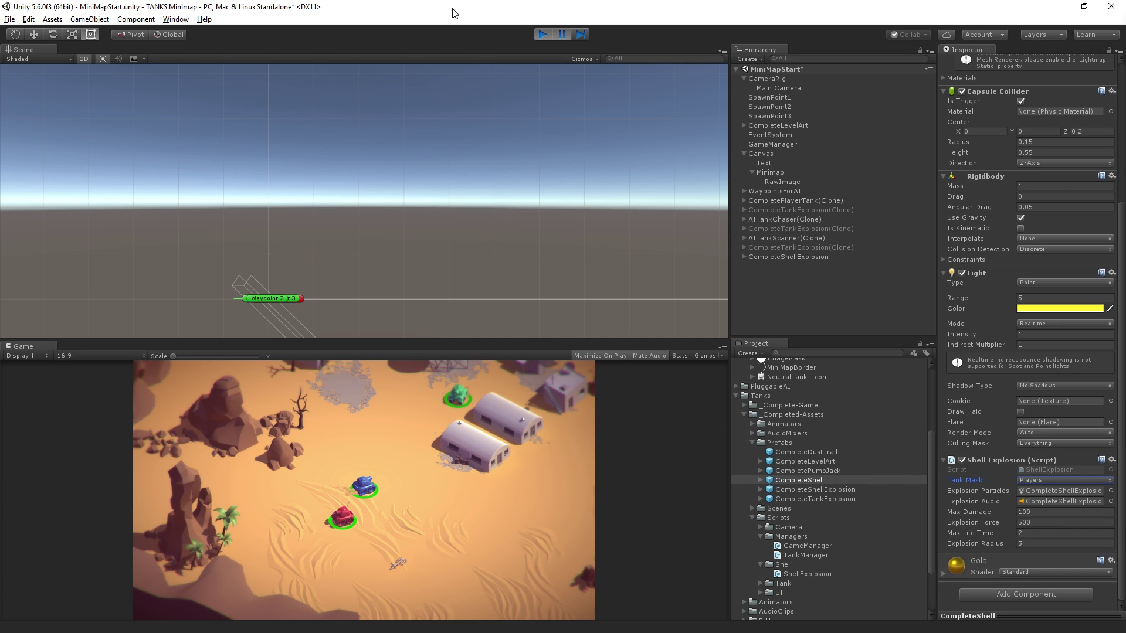
# Stop the running game and show the Main Camera's Camera component settings.
pyautogui.click(542, 34)
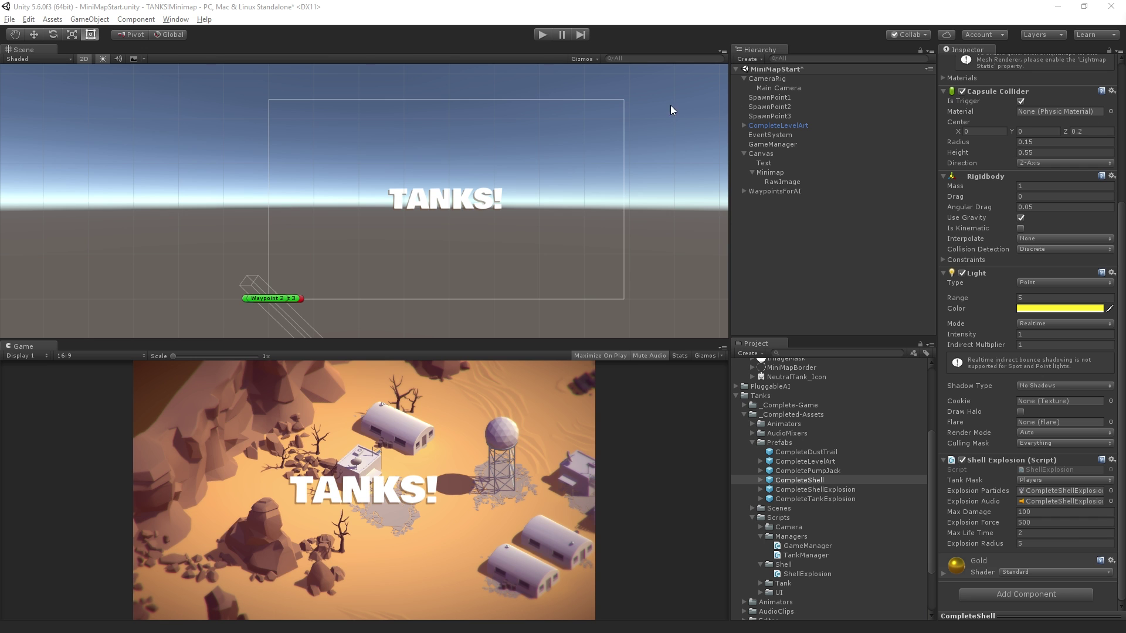
pyautogui.click(775, 88)
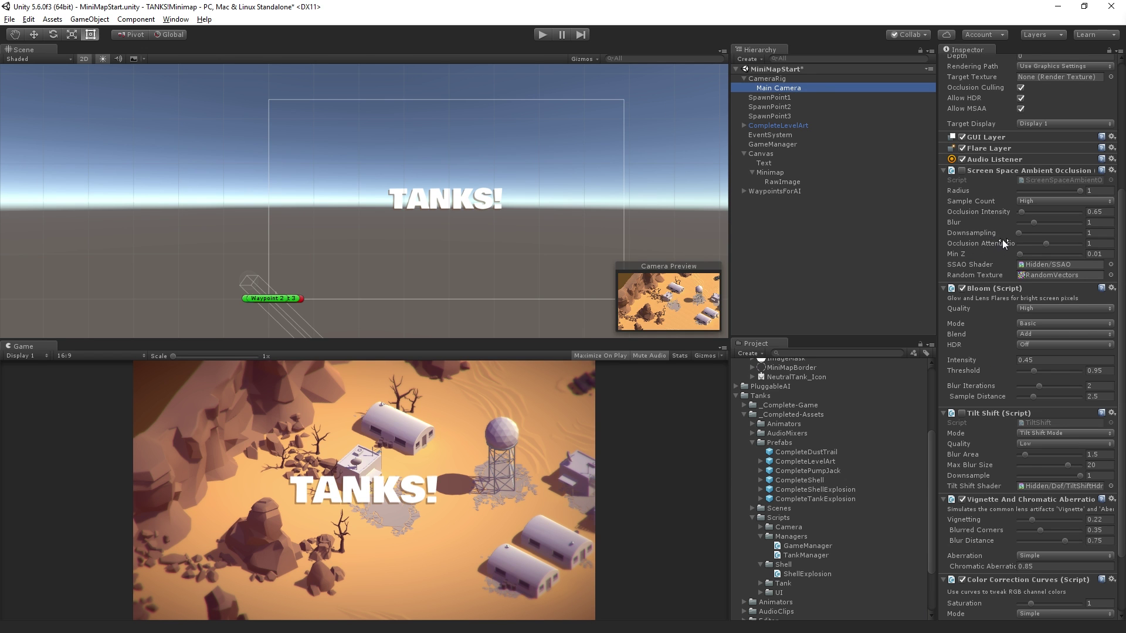
pyautogui.scroll(6, 1001, 239)
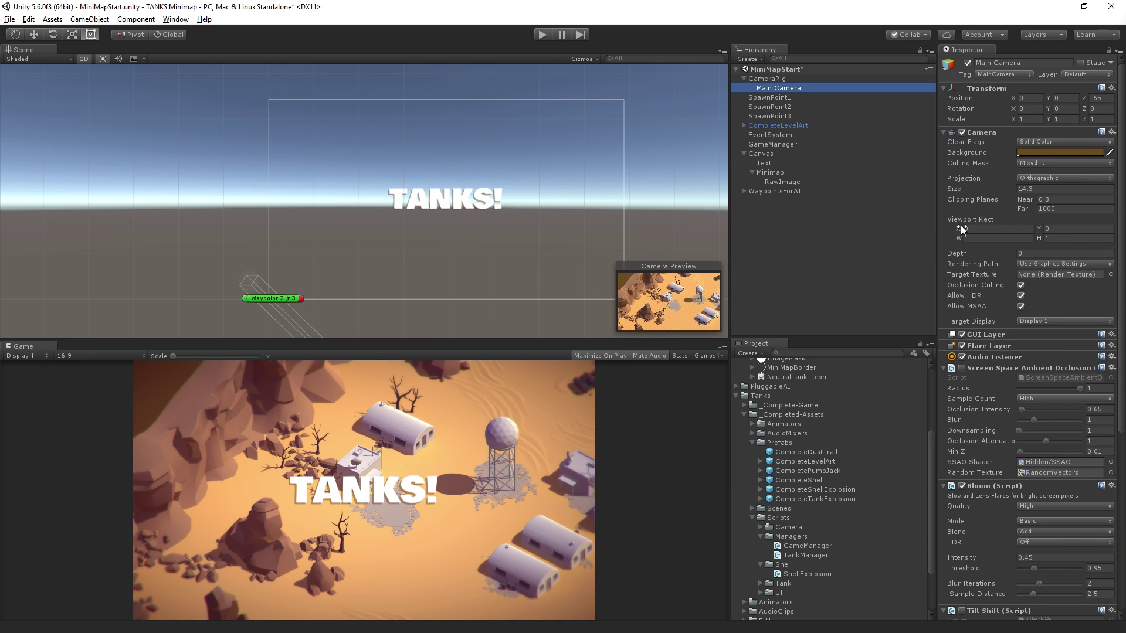
# Try offsetting the Main Camera's Viewport Rect X to 0.05 and to 0.52, resetting it to 0 each time.
pyautogui.moveTo(959, 228)
pyautogui.mouseDown()
pyautogui.moveTo(959, 249)
pyautogui.moveTo(963, 211)
pyautogui.moveTo(969, 232)
pyautogui.mouseUp()
pyautogui.click(1023, 228)
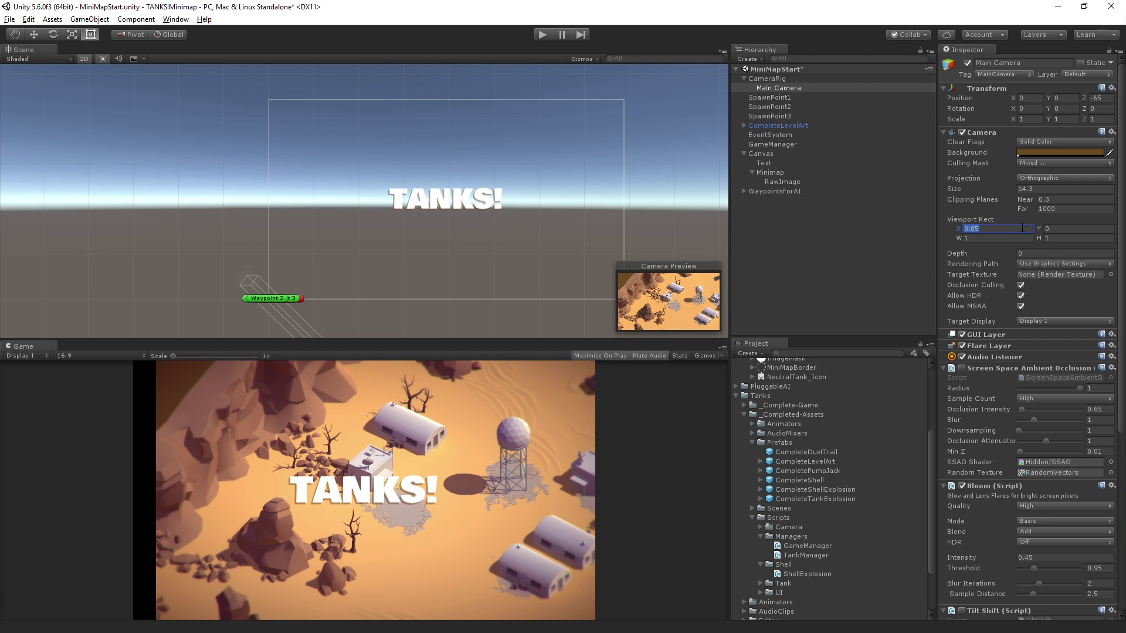
pyautogui.write('0')
pyautogui.moveTo(959, 233)
pyautogui.mouseDown()
pyautogui.moveTo(960, 245)
pyautogui.moveTo(962, 229)
pyautogui.mouseUp()
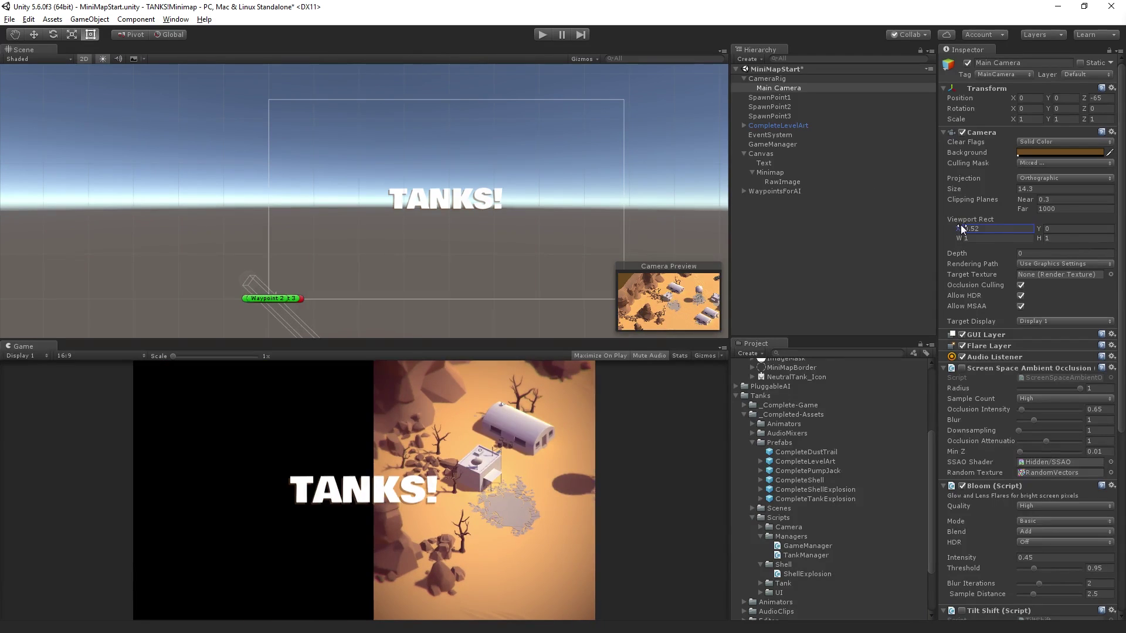
pyautogui.write('0')
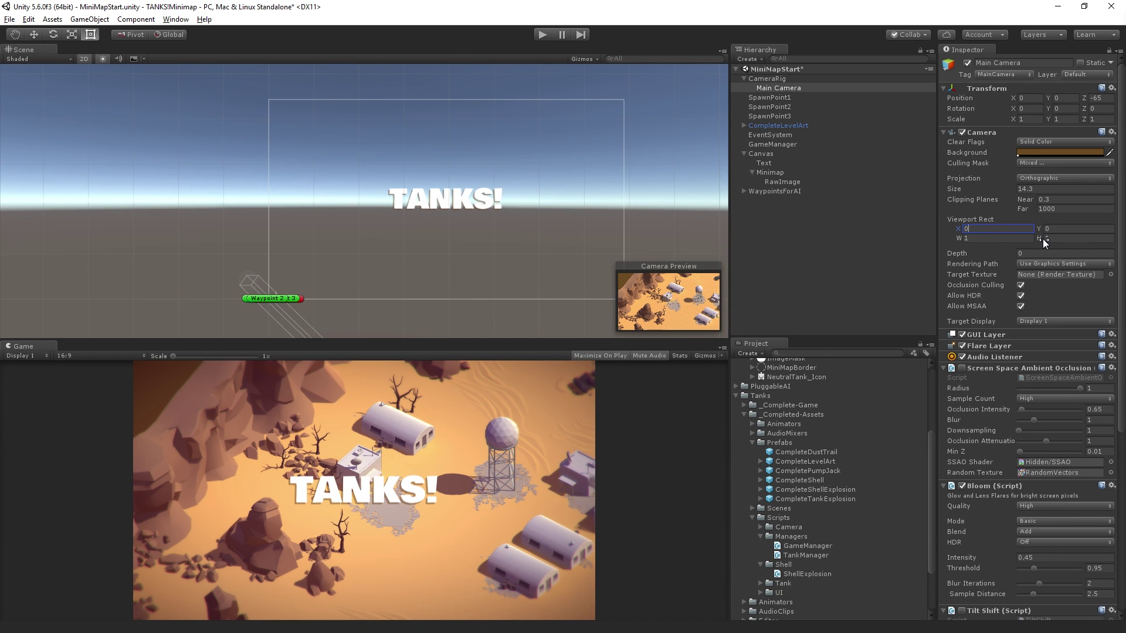
pyautogui.press('Tab')
pyautogui.press('Tab')
pyautogui.write('0')
pyautogui.press('Tab')
pyautogui.hotkey('ctrl', 'z')
pyautogui.click(839, 274)
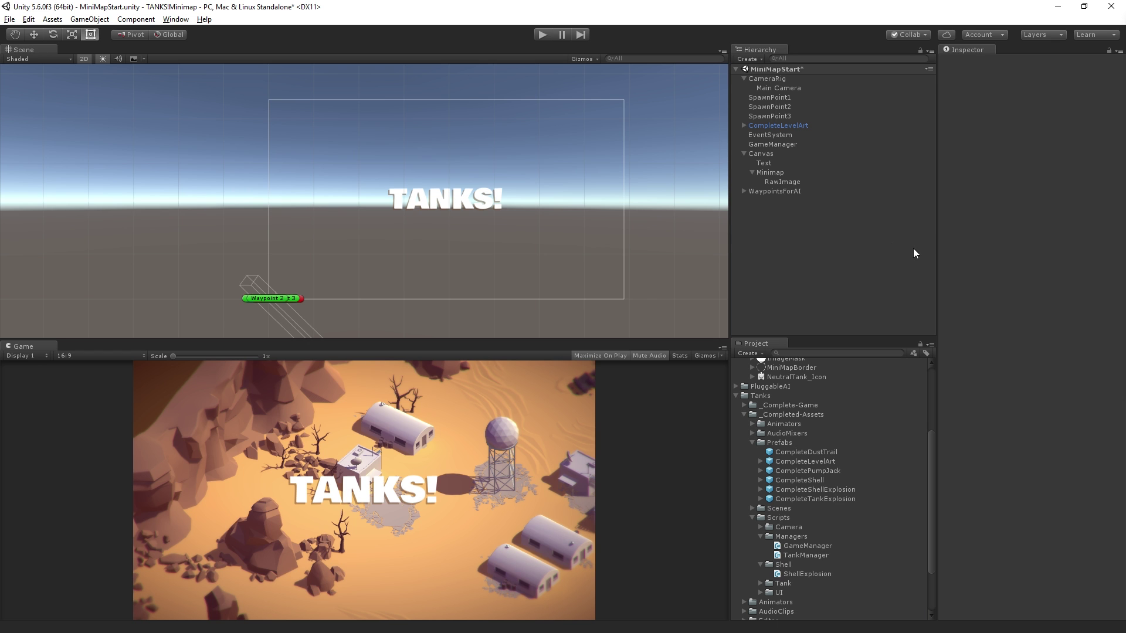
# Select the Main Camera again and look through the Tanks folders in the project assets.
pyautogui.click(814, 86)
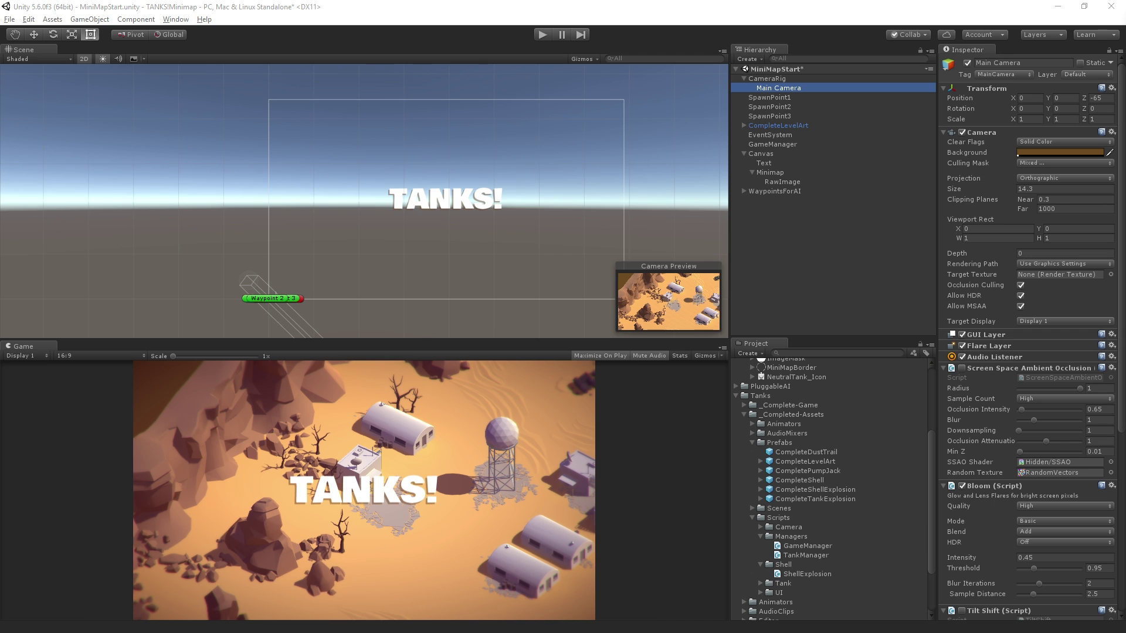
pyautogui.scroll(-3, 830, 486)
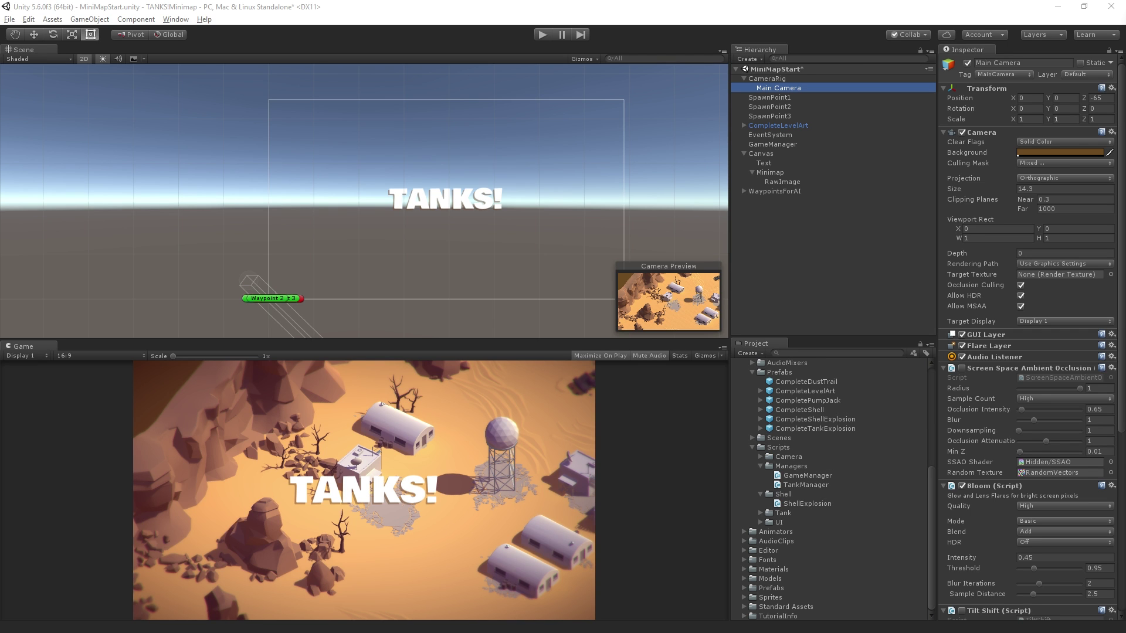